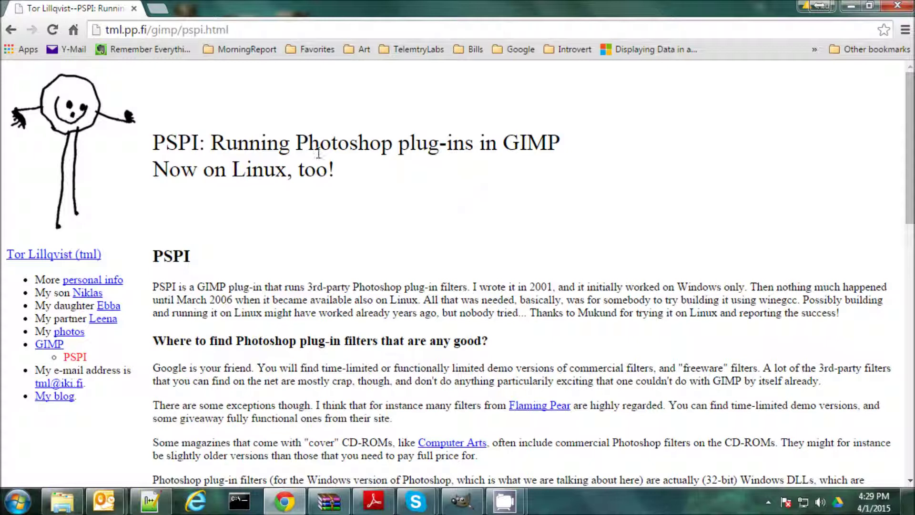
# Step: Scroll the PSPI page to Downloads and open gimp-pspi-1.0.7.win32.zip in WinRAR
pyautogui.click(237, 29)
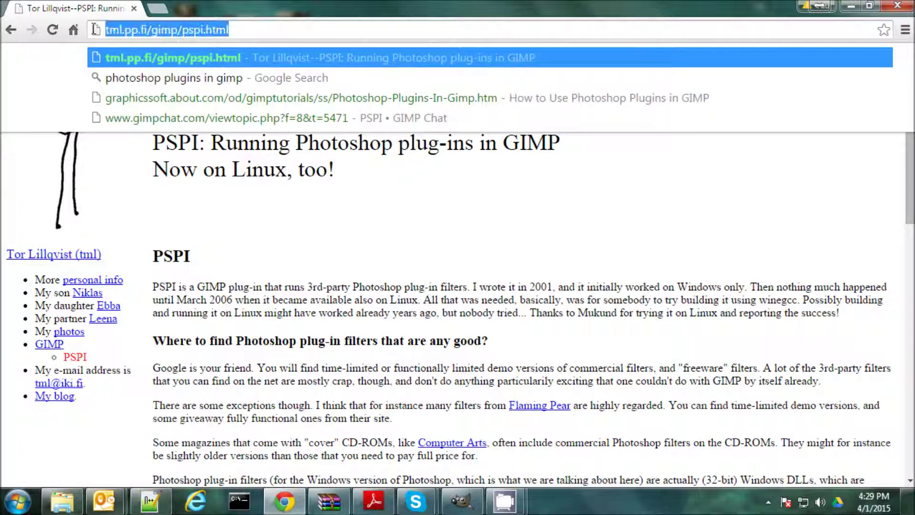
pyautogui.click(340, 193)
pyautogui.scroll(-4, 324, 240)
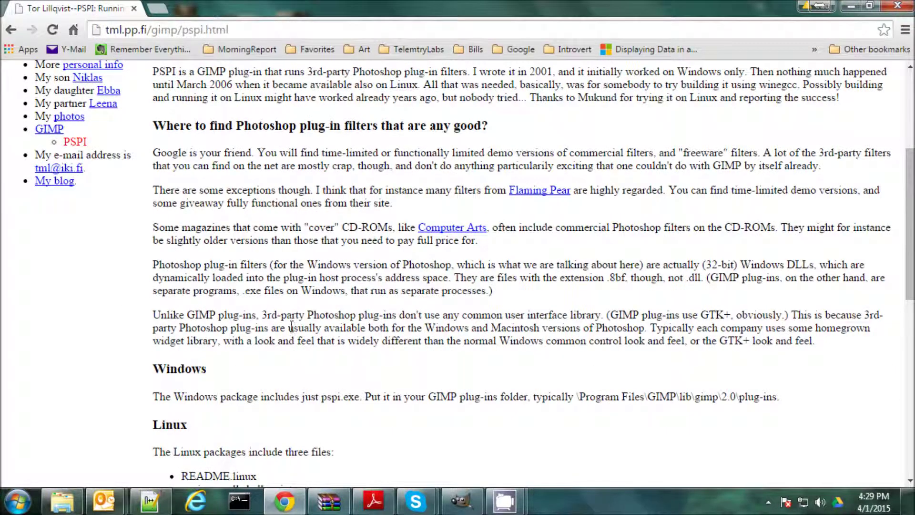
pyautogui.scroll(4, 291, 327)
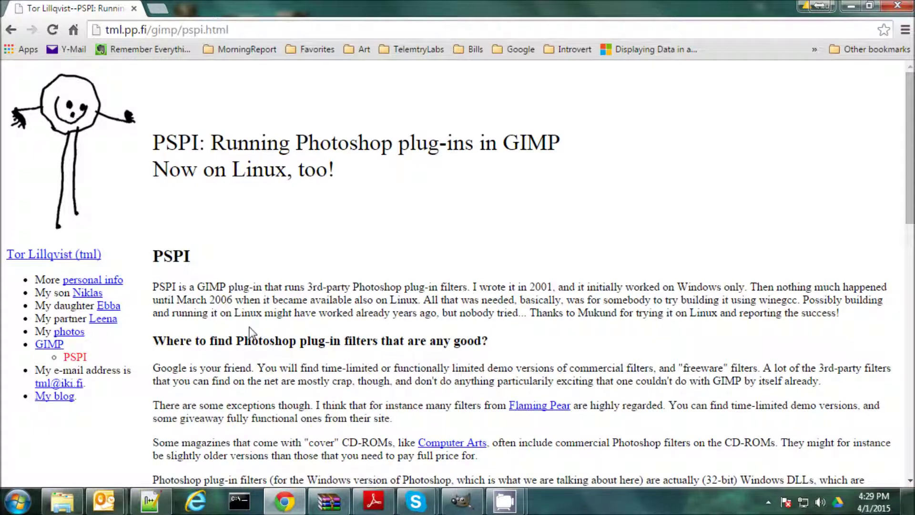
pyautogui.scroll(-15, 251, 329)
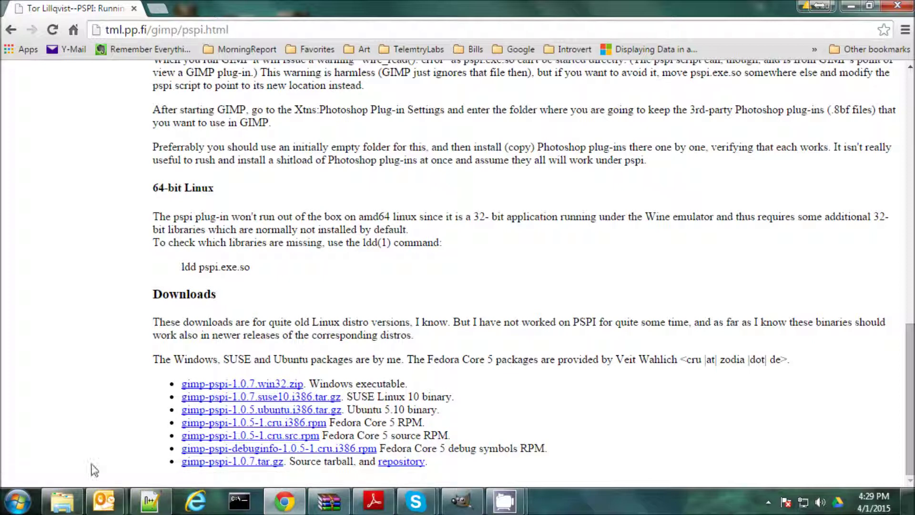
pyautogui.moveTo(72, 510)
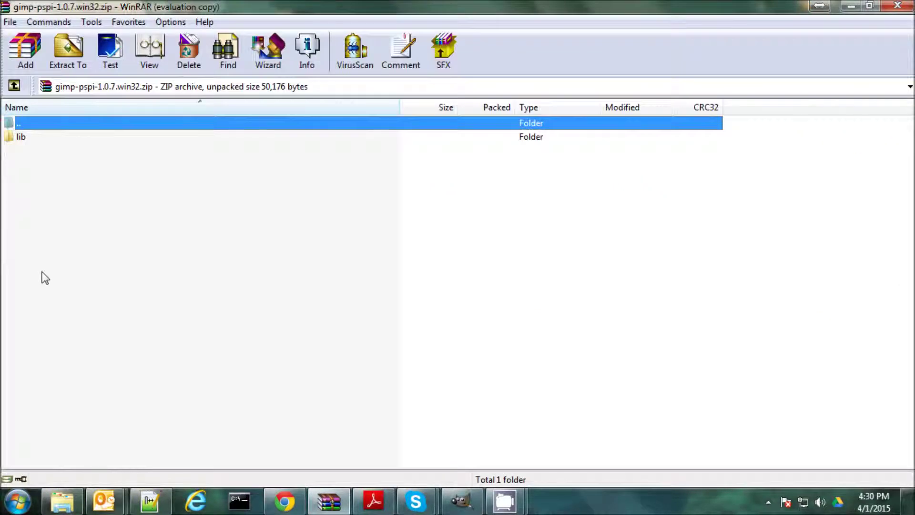
# Step: In the archive, go into lib\gimp\2.0\plug-ins and select pspi.exe
pyautogui.click(22, 138)
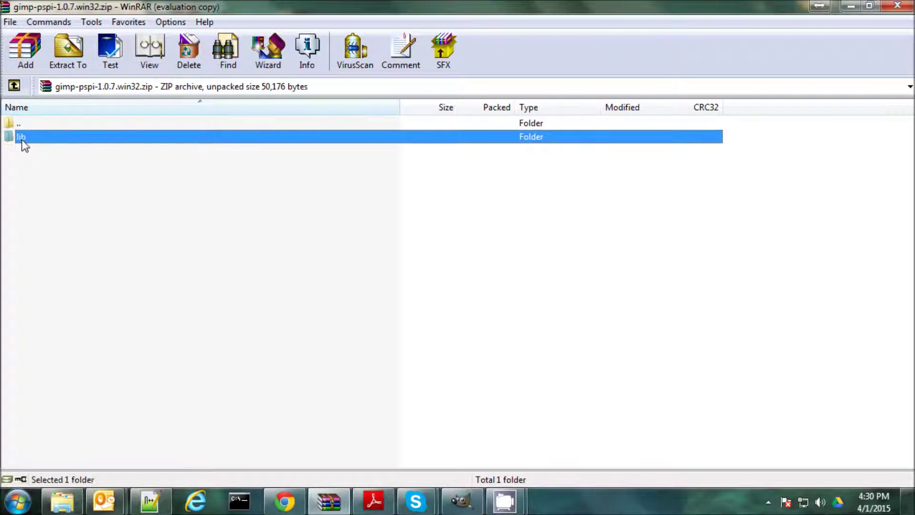
pyautogui.click(26, 198)
pyautogui.doubleClick(10, 139)
pyautogui.doubleClick(11, 139)
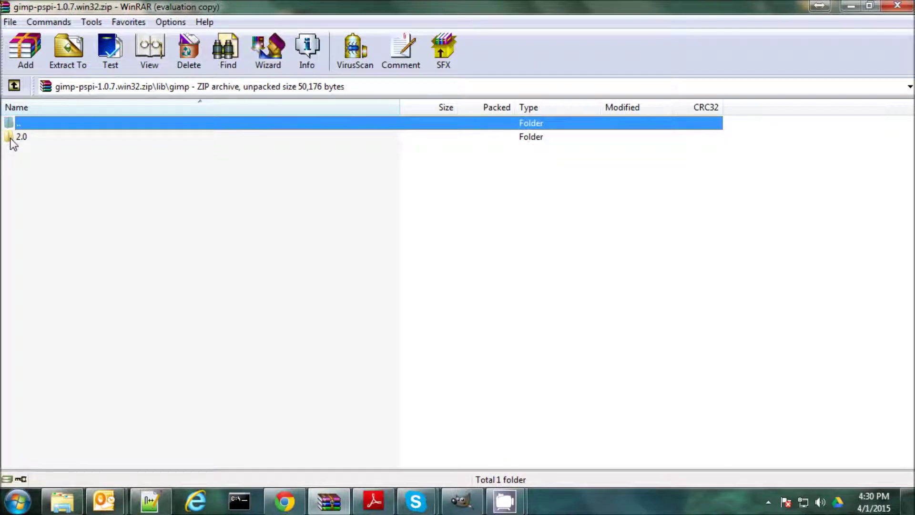
pyautogui.doubleClick(10, 138)
pyautogui.doubleClick(10, 139)
pyautogui.click(11, 138)
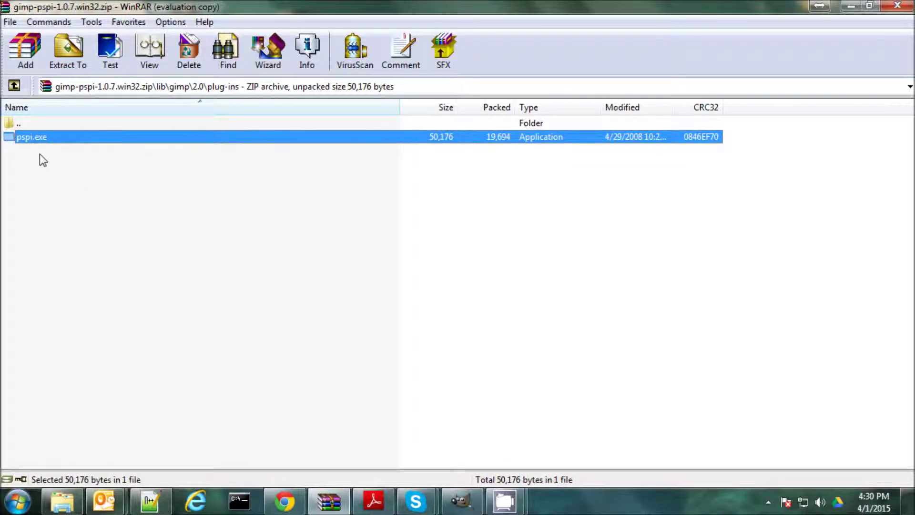
# Step: Snap WinRAR to the right half and bring GIMP's plug-ins folder in Explorer forward
pyautogui.doubleClick(442, 6)
pyautogui.moveTo(476, 10); pyautogui.dragTo(912, 19)
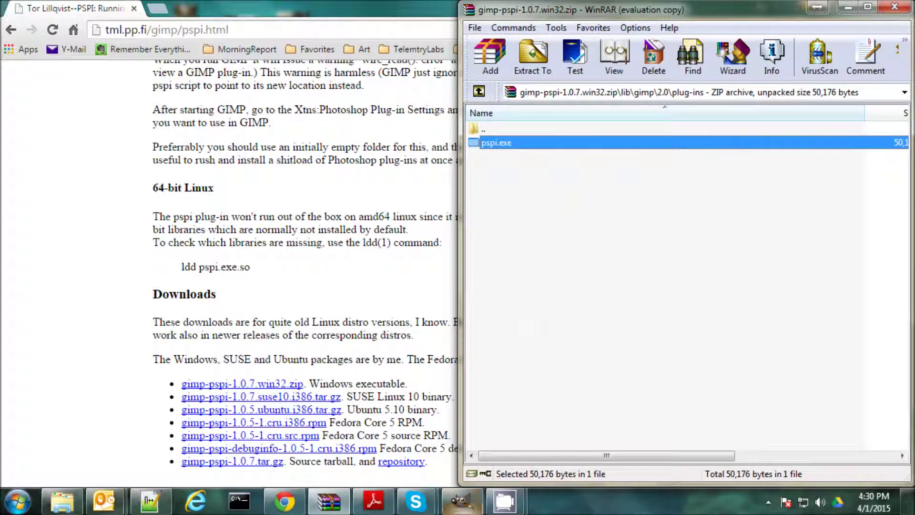
pyautogui.click(54, 509)
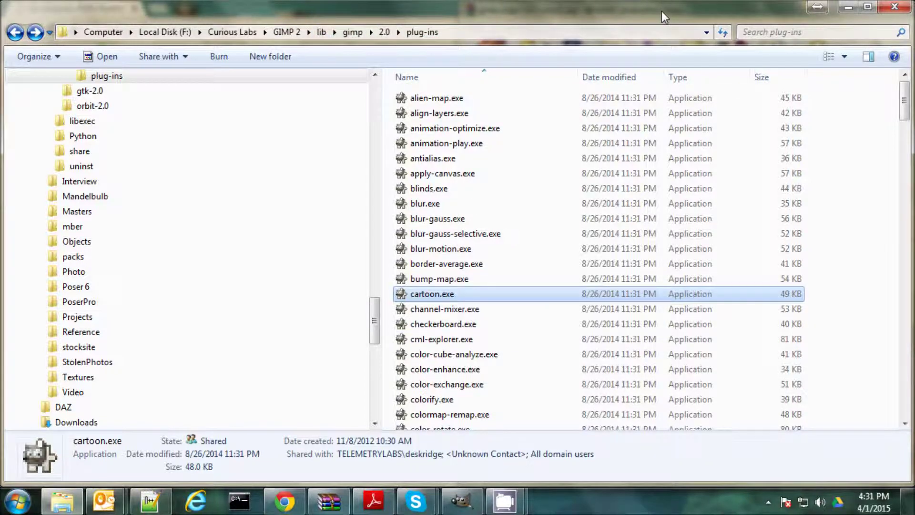
pyautogui.press('super+Left')
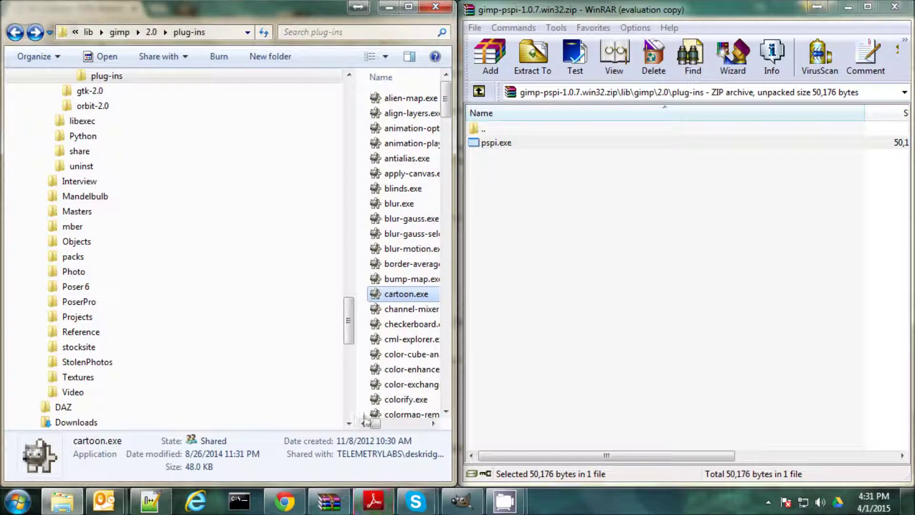
# Step: Try moving pspi.exe into GIMP's plug-ins folder, keeping the existing copy
pyautogui.moveTo(346, 318); pyautogui.dragTo(193, 314)
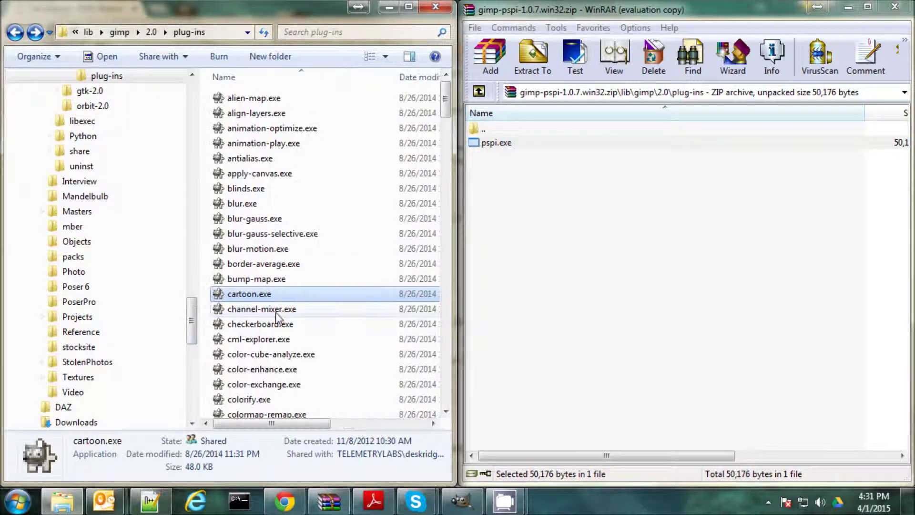
pyautogui.moveTo(505, 143); pyautogui.dragTo(343, 302)
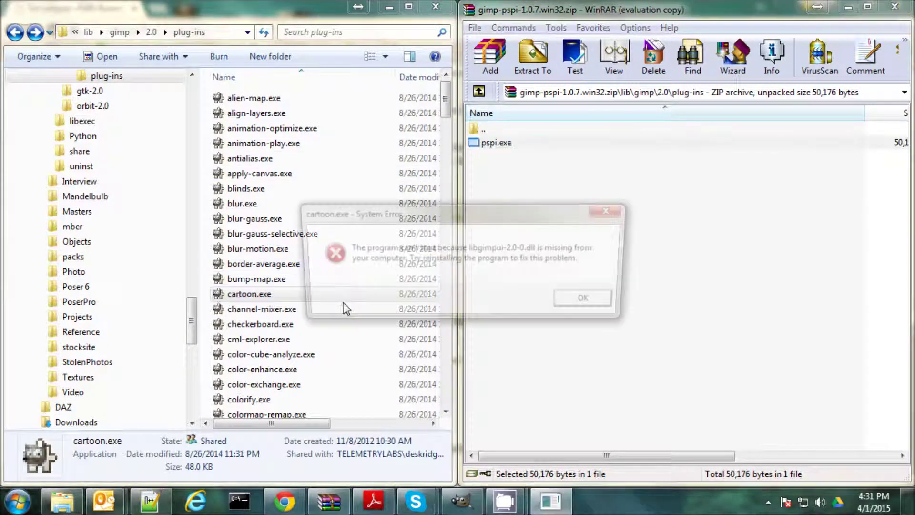
pyautogui.click(584, 299)
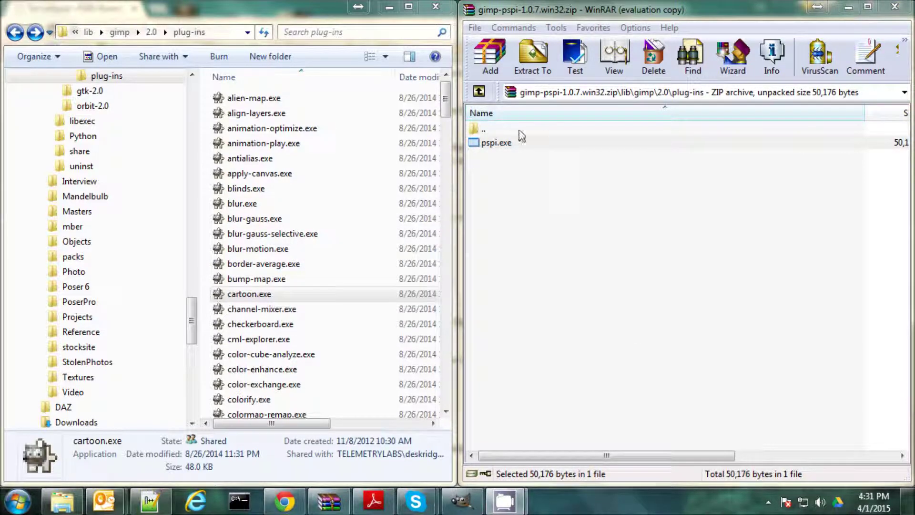
pyautogui.moveTo(505, 142); pyautogui.dragTo(206, 351)
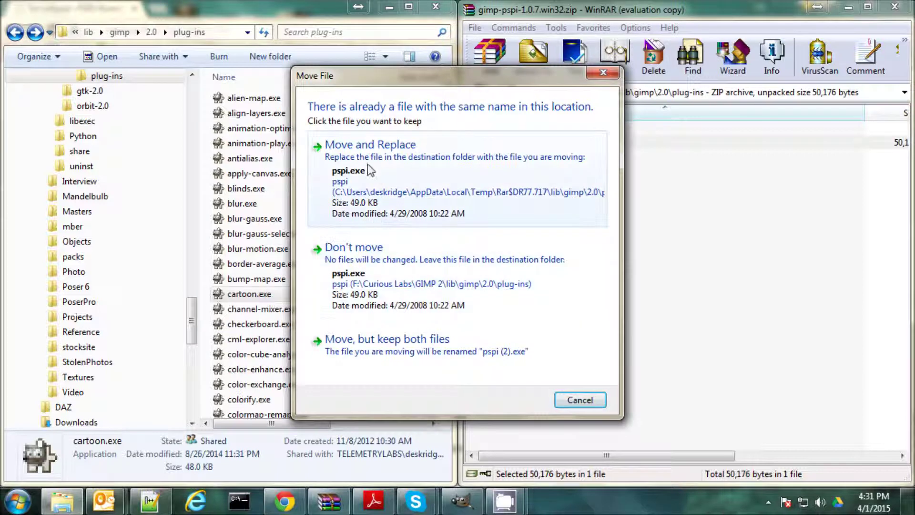
pyautogui.click(574, 404)
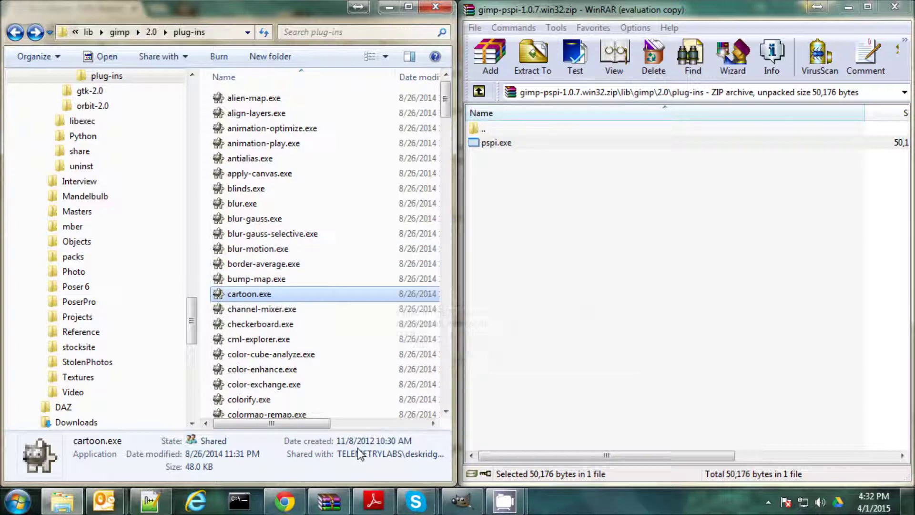
# Step: Bring GIMP's main window to the front
pyautogui.moveTo(284, 502)
pyautogui.moveTo(371, 296)
pyautogui.click(460, 505)
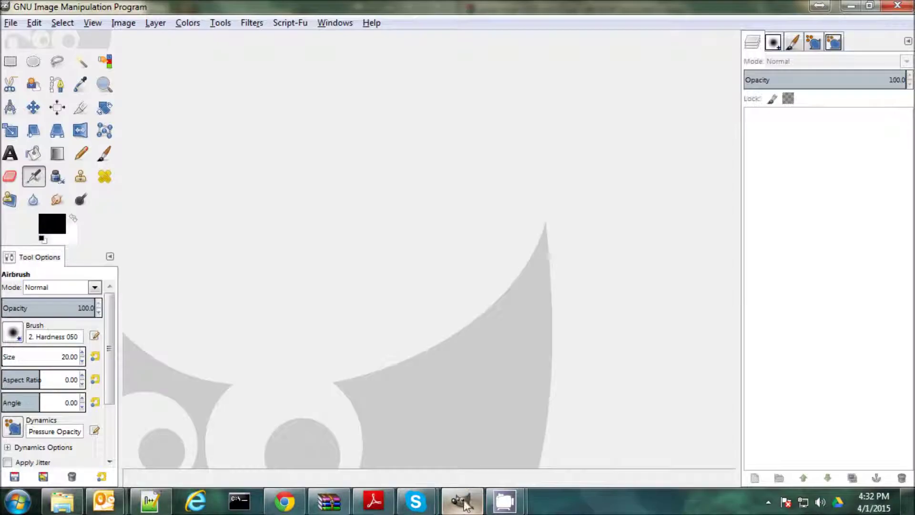
# Step: Open Filters > Photoshop Plug-in Settings and start a new folder entry
pyautogui.click(253, 22)
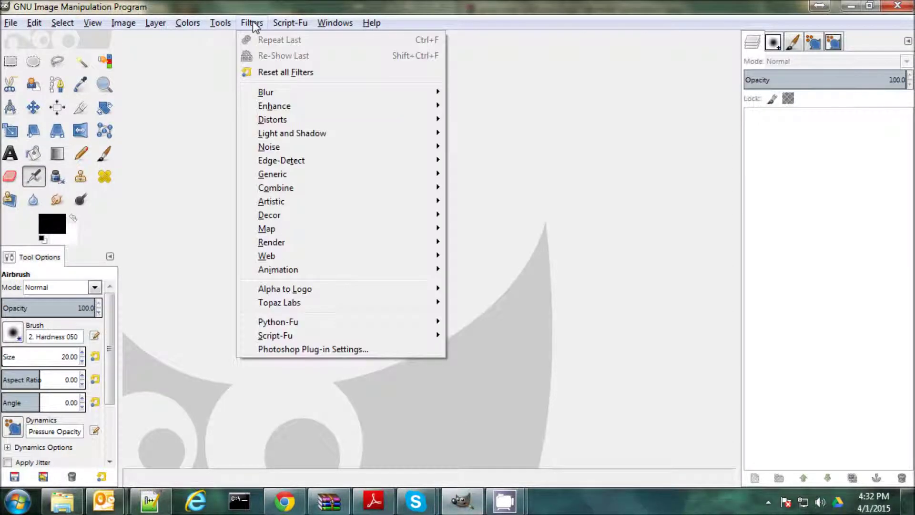
pyautogui.click(296, 351)
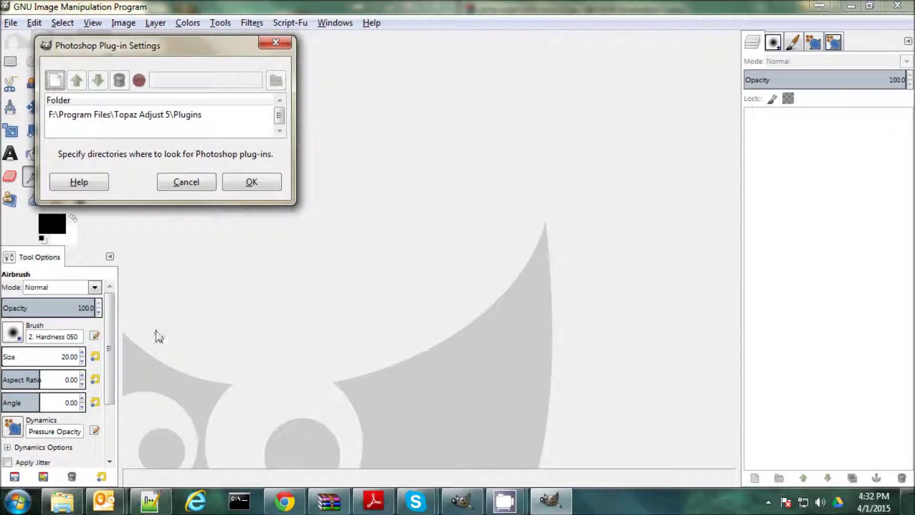
pyautogui.click(56, 84)
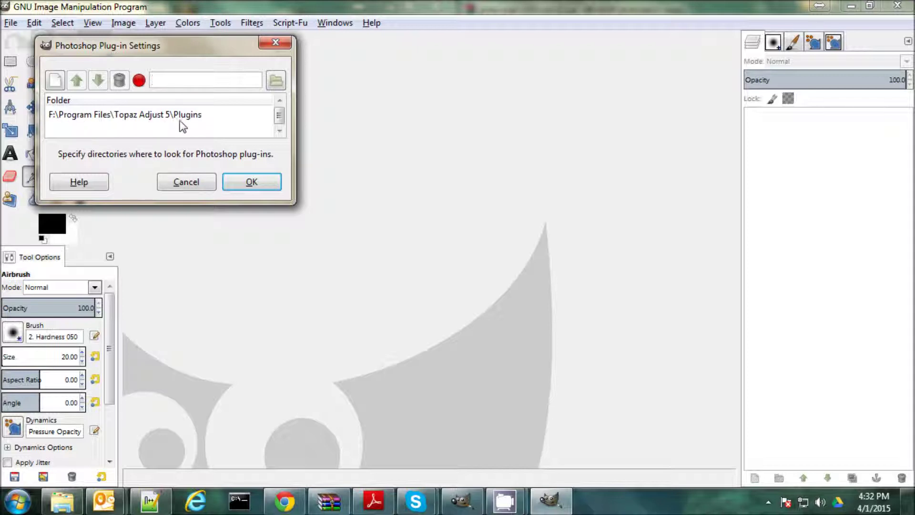
# Step: Add F:\Program Files\Topaz Adjust 5\Plugins as a folder, then delete the duplicate entry
pyautogui.click(276, 81)
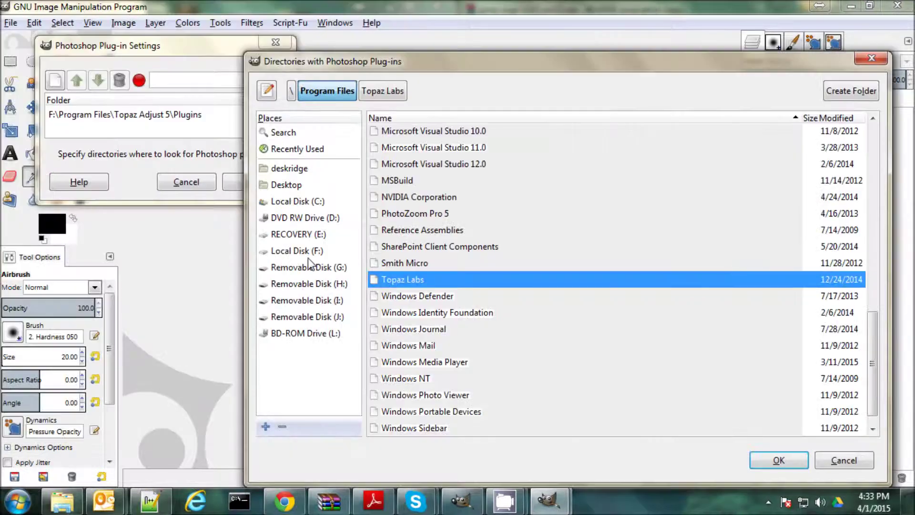
pyautogui.click(312, 251)
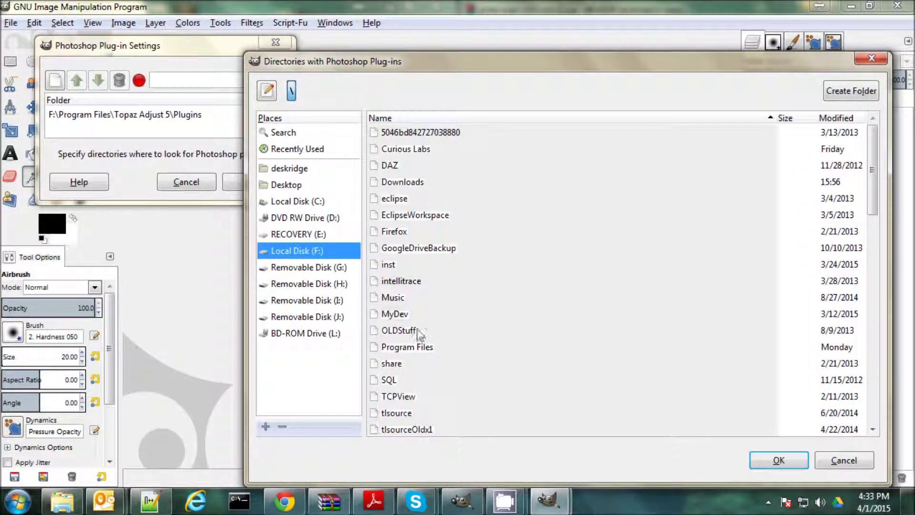
pyautogui.doubleClick(411, 346)
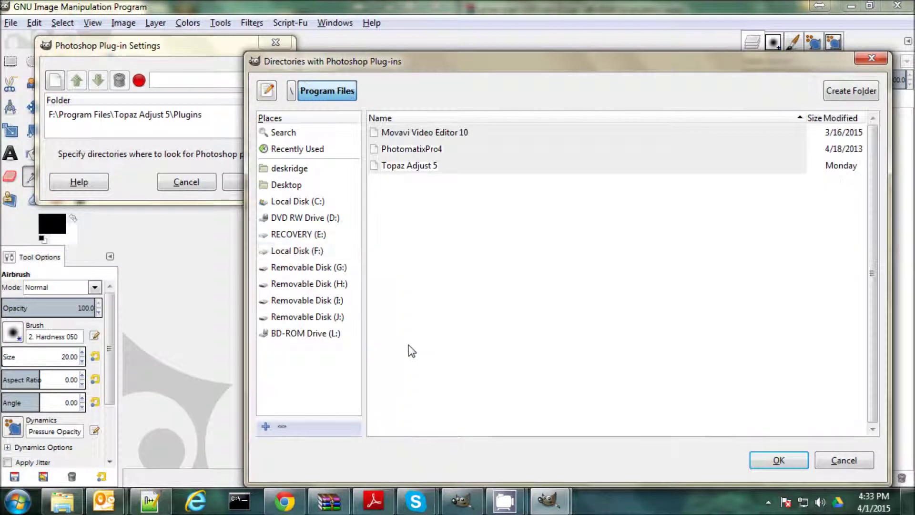
pyautogui.doubleClick(429, 167)
pyautogui.doubleClick(399, 164)
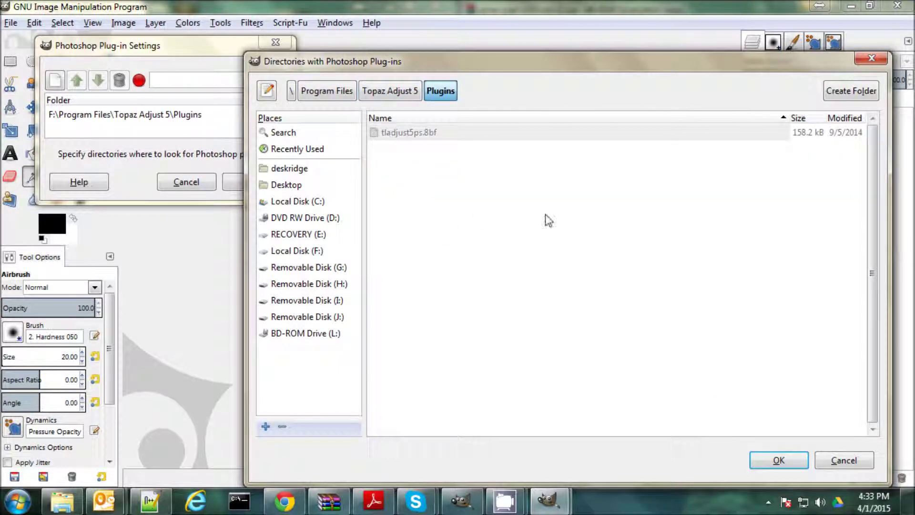
pyautogui.click(778, 460)
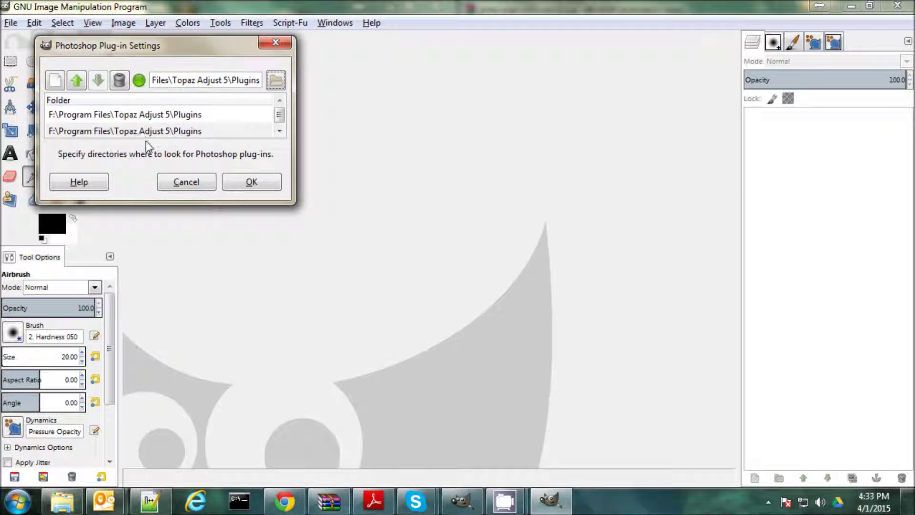
pyautogui.click(120, 80)
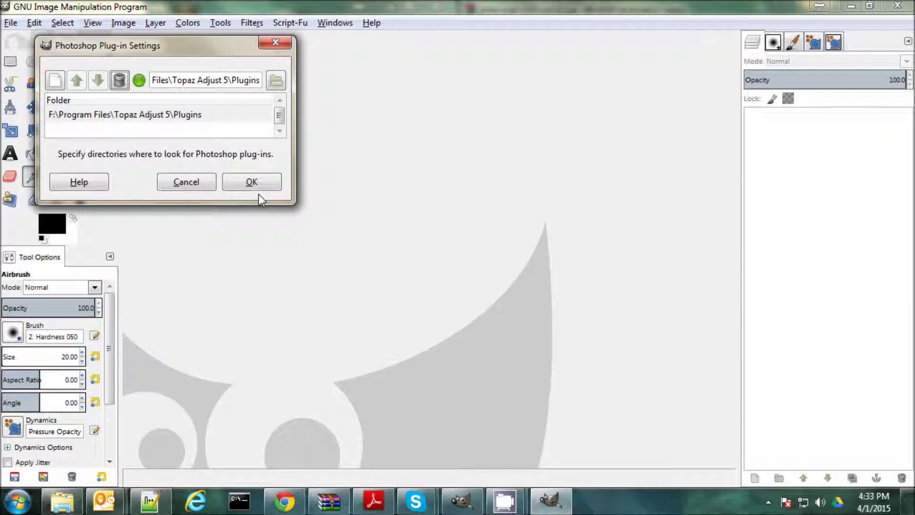
# Step: Confirm the plug-in folder settings and restart GIMP to load them
pyautogui.click(253, 184)
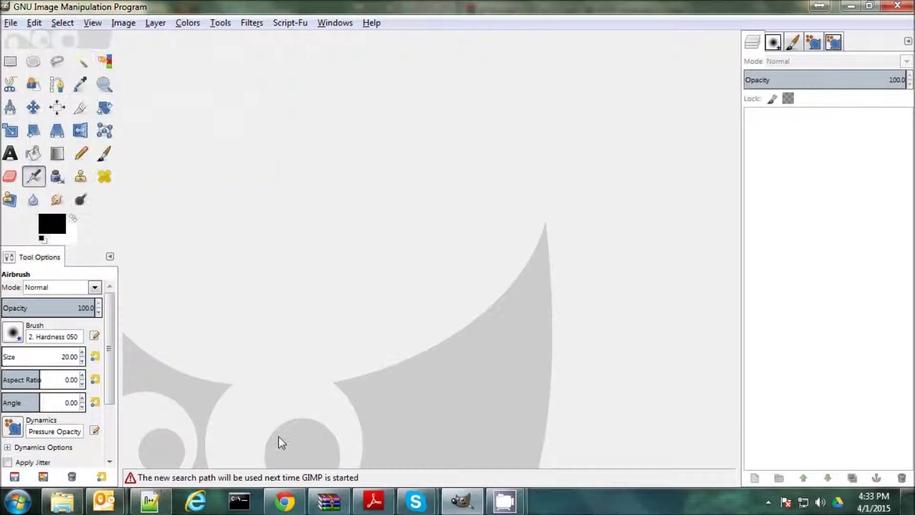
pyautogui.click(905, 8)
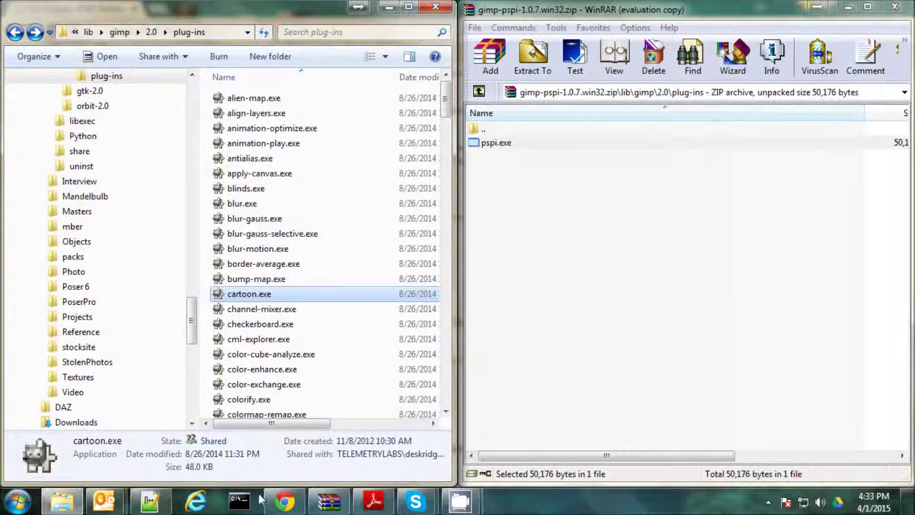
pyautogui.click(1, 508)
pyautogui.click(53, 63)
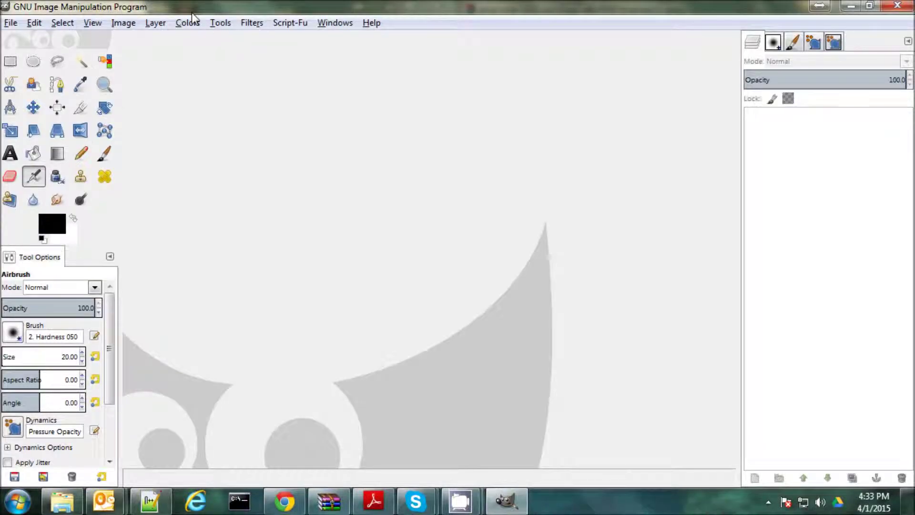
# Step: Check that Filters > Topaz Labs > Topaz Adjust 5 now appears
pyautogui.click(252, 23)
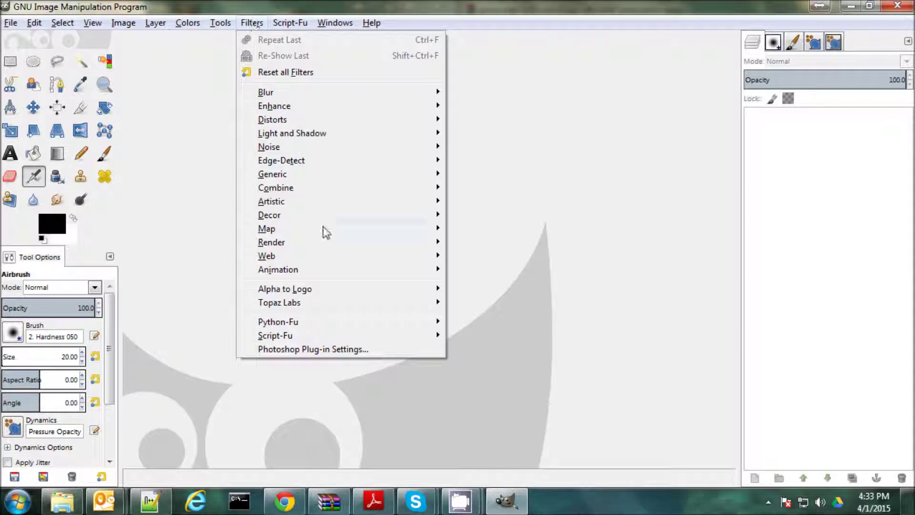
pyautogui.moveTo(296, 307)
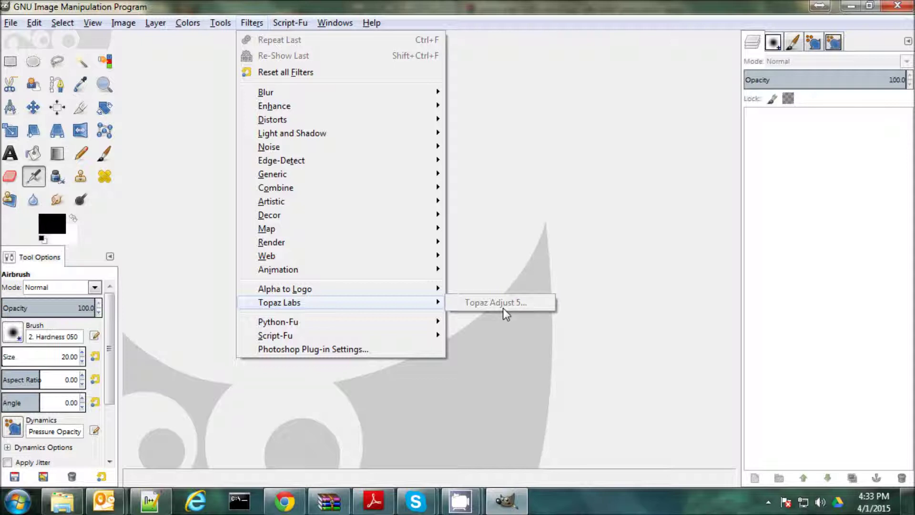
pyautogui.click(513, 177)
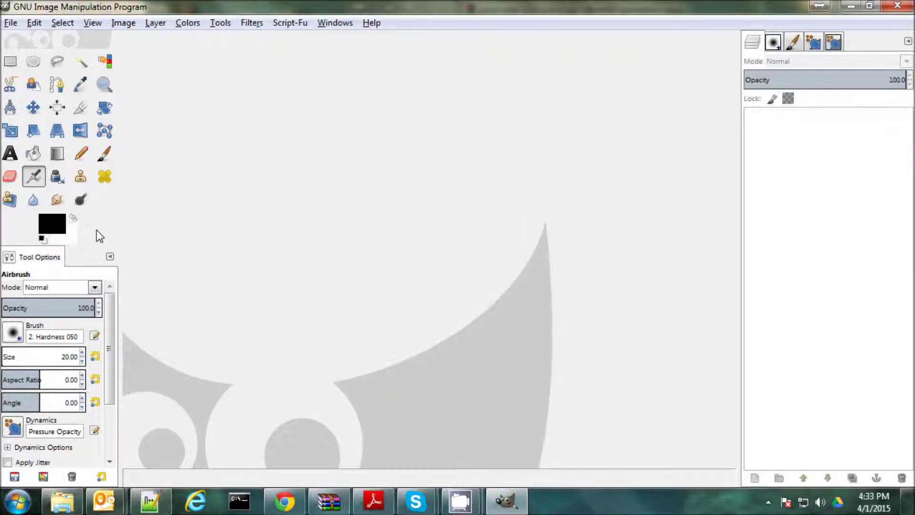
# Step: Open dodo.xcf, the 3900×5200 dodo painting, from the Desktop
pyautogui.click(11, 23)
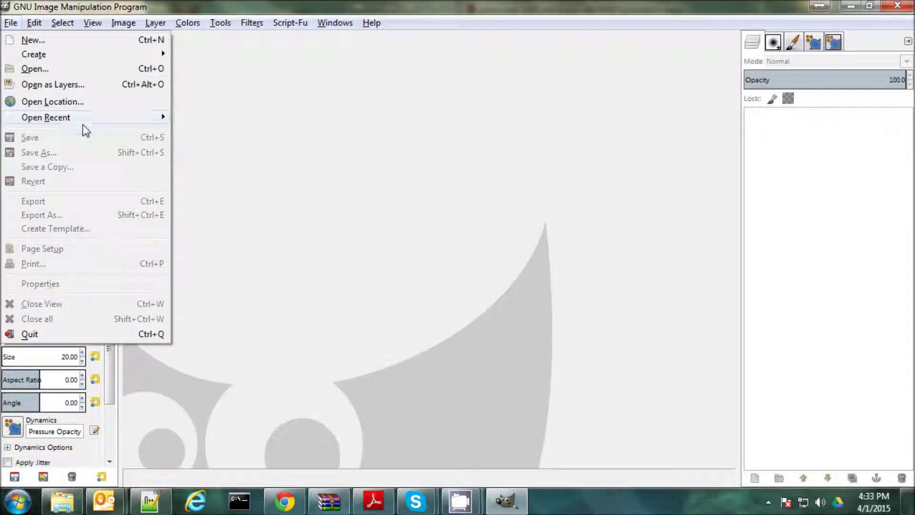
pyautogui.moveTo(75, 117)
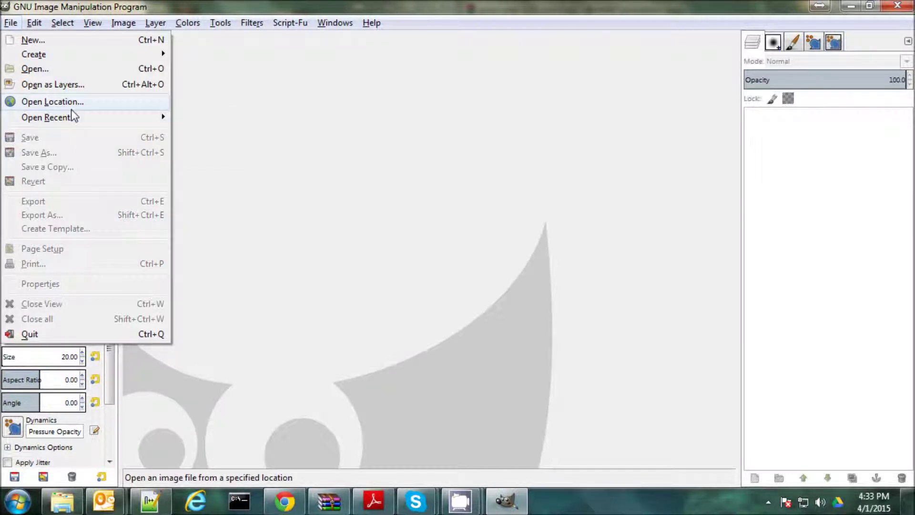
pyautogui.moveTo(42, 55)
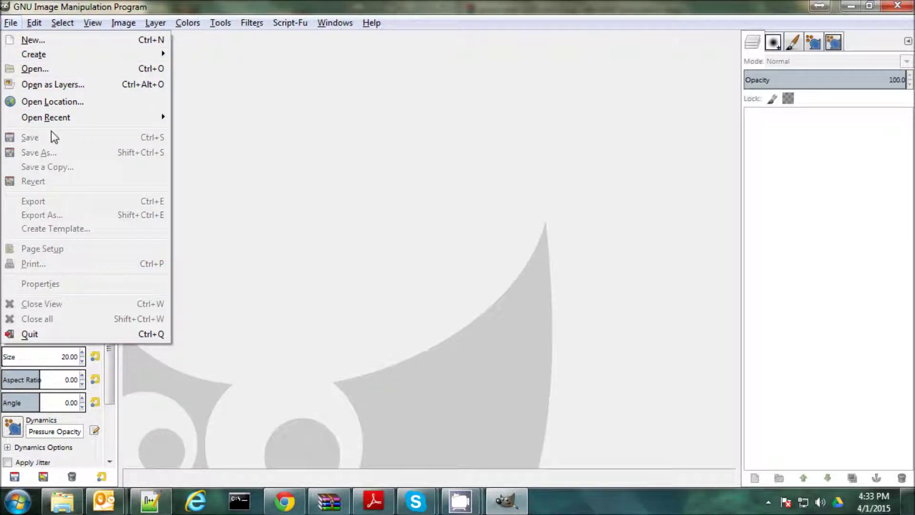
pyautogui.moveTo(44, 122)
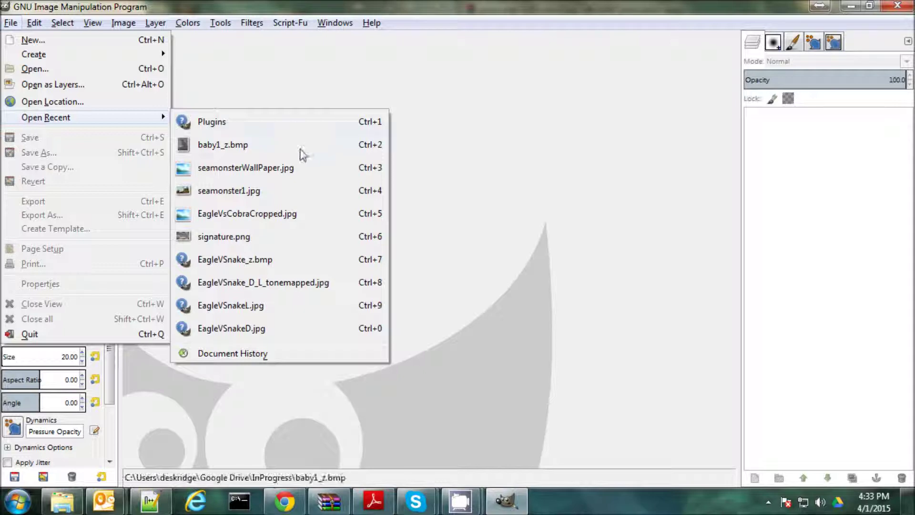
pyautogui.moveTo(304, 185)
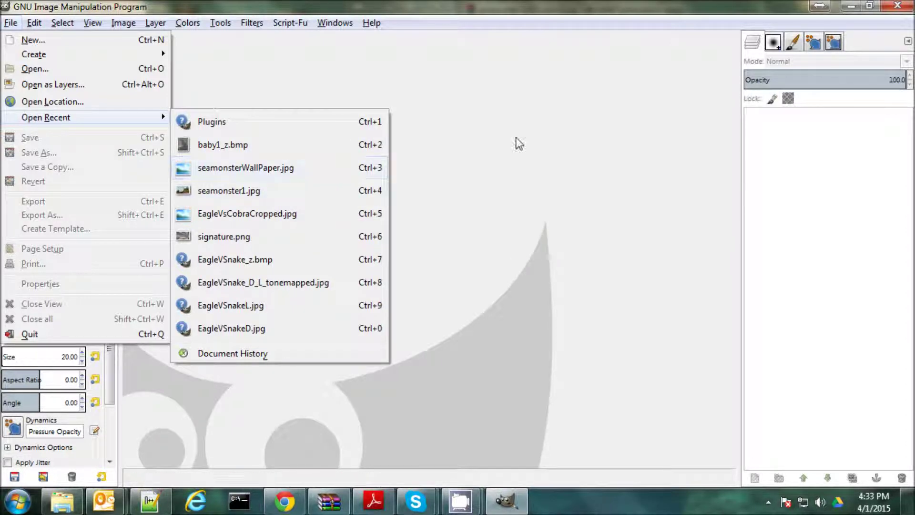
pyautogui.click(45, 70)
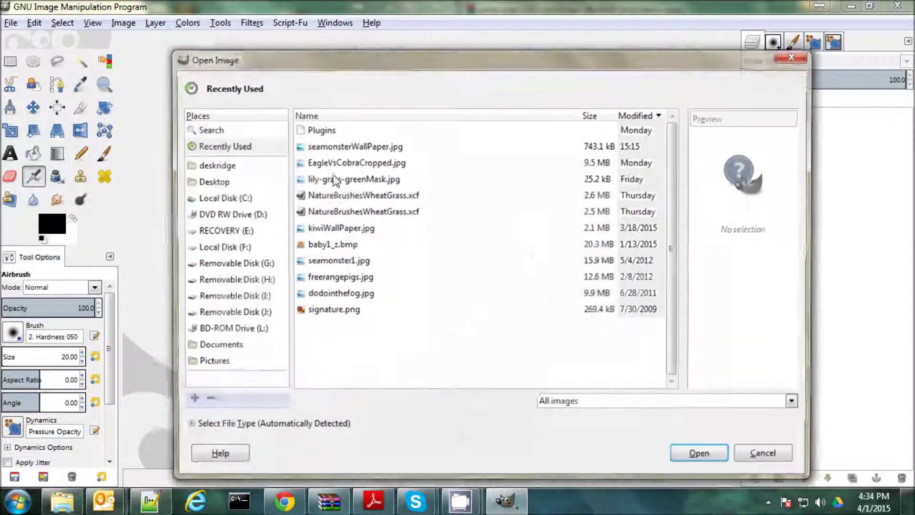
pyautogui.click(217, 167)
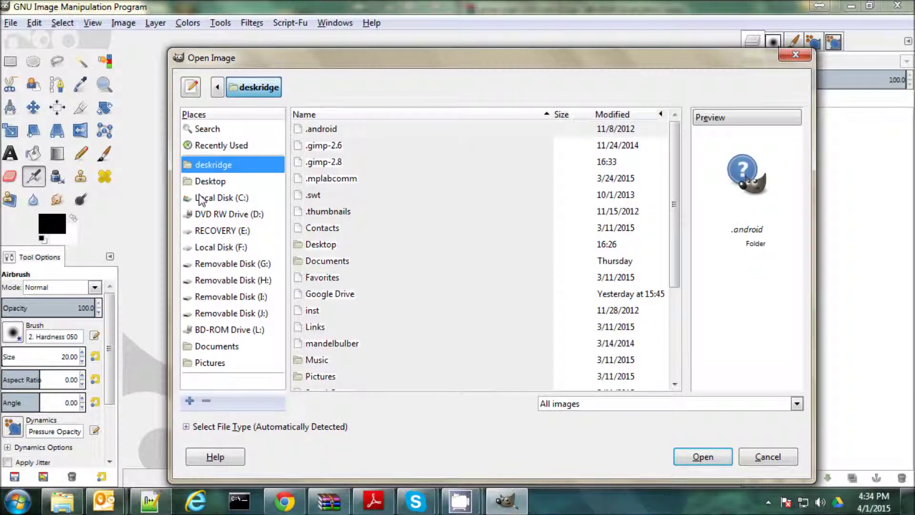
pyautogui.click(213, 182)
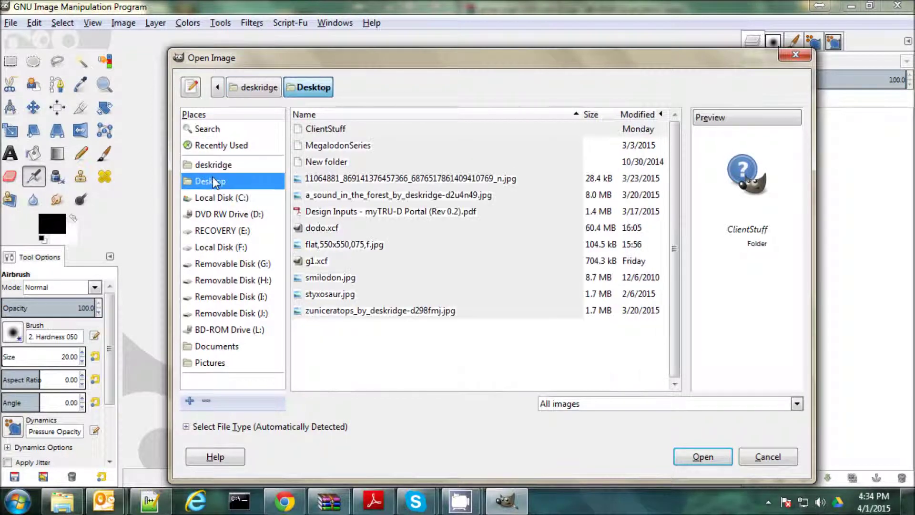
pyautogui.doubleClick(318, 229)
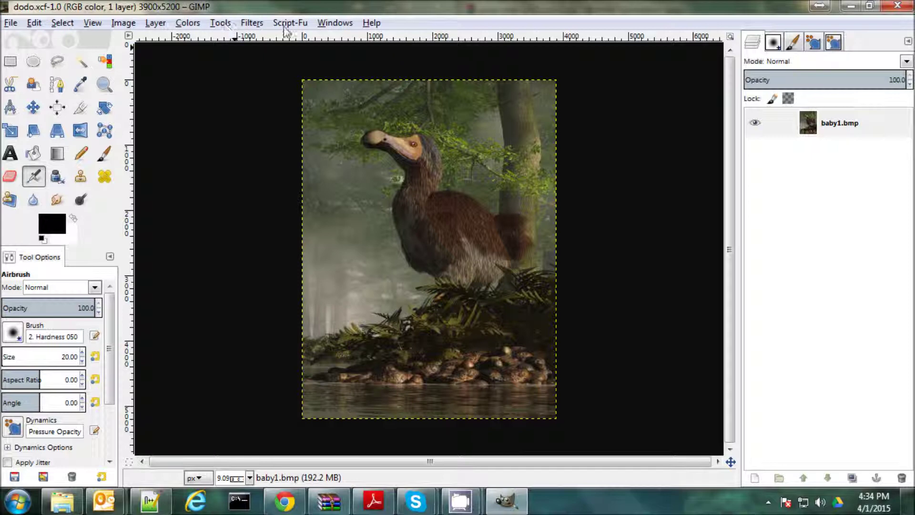
pyautogui.click(251, 23)
pyautogui.click(255, 25)
pyautogui.click(239, 24)
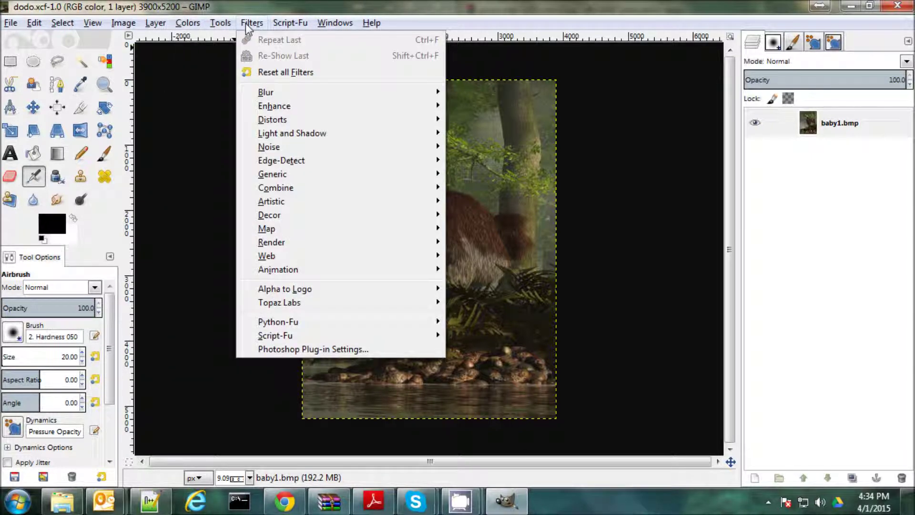
pyautogui.moveTo(220, 23)
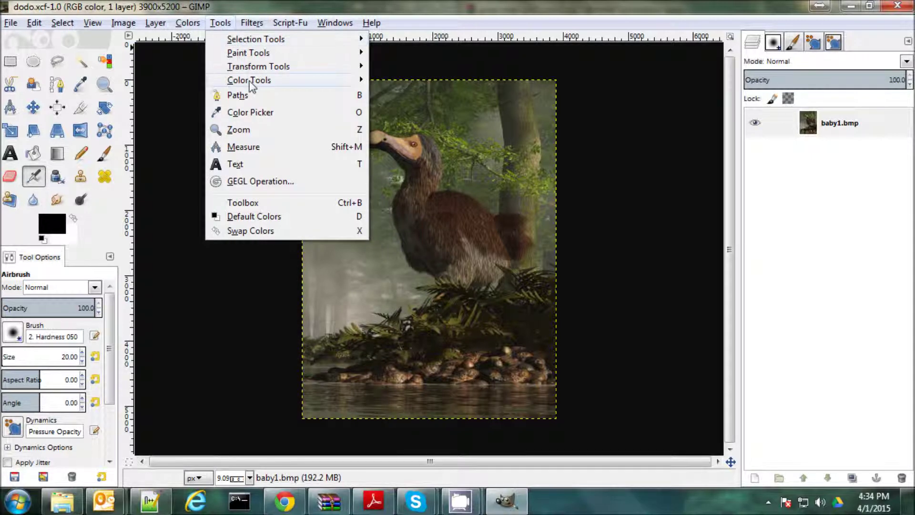
pyautogui.moveTo(250, 82)
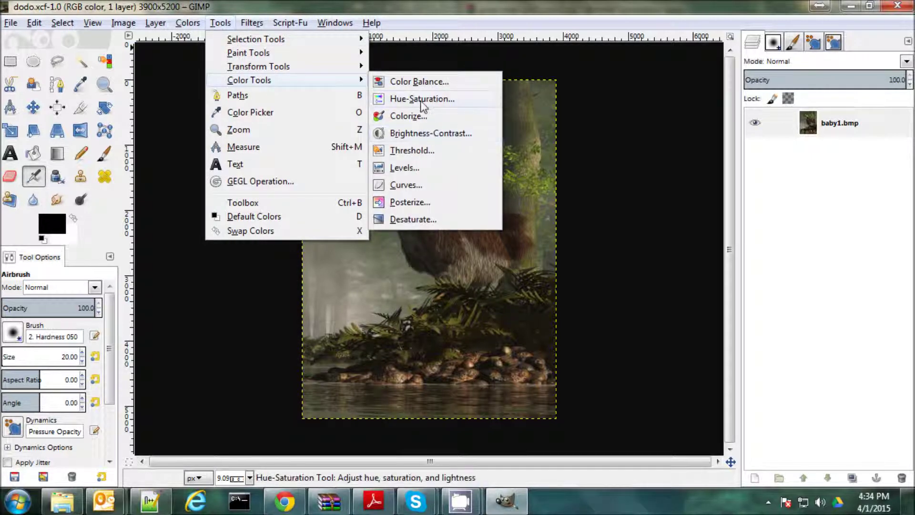
pyautogui.click(416, 167)
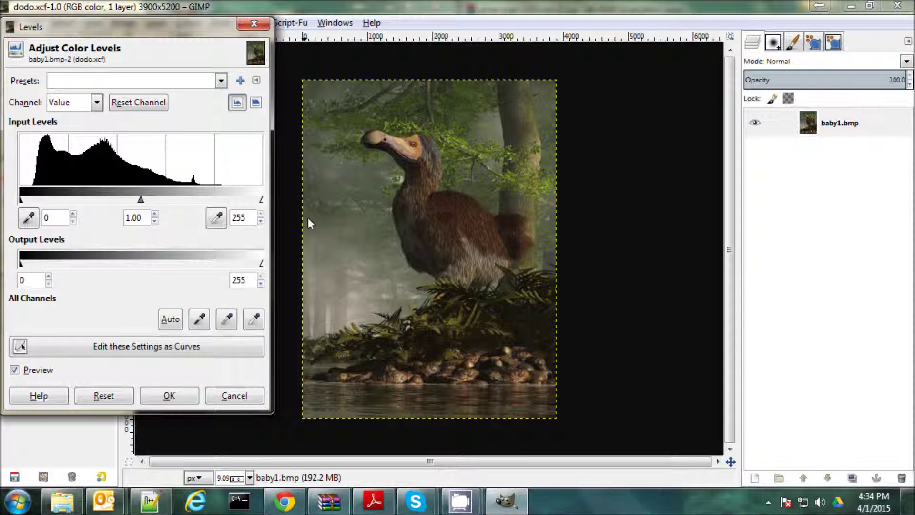
pyautogui.click(166, 403)
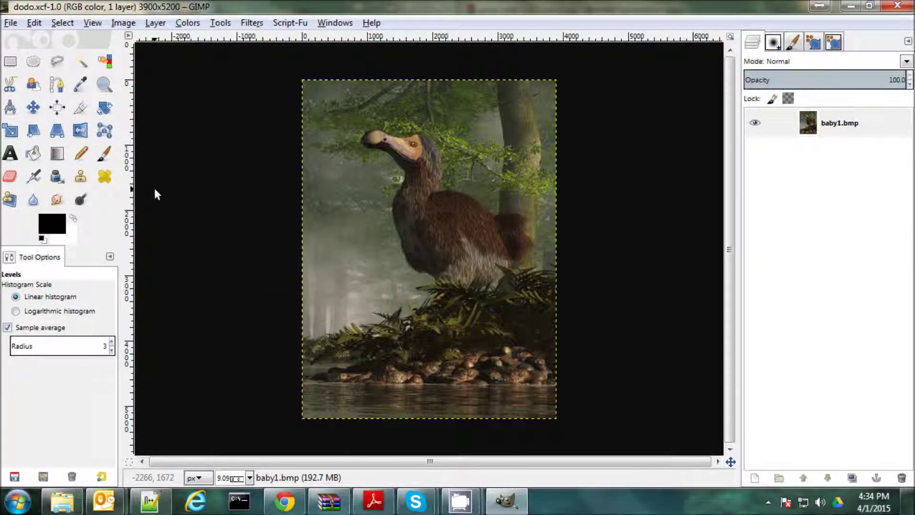
# Step: Launch Topaz Adjust 5 on the dodo painting and preview the Autumn preset
pyautogui.click(253, 24)
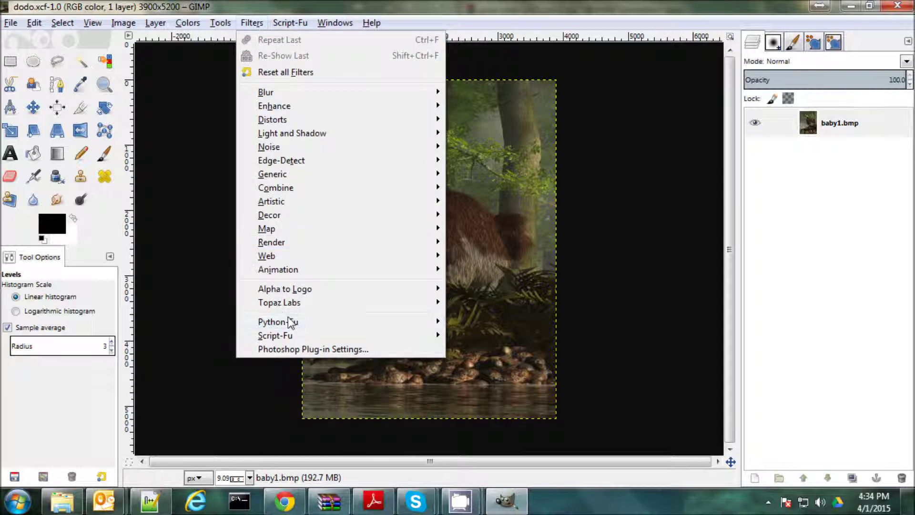
pyautogui.moveTo(282, 302)
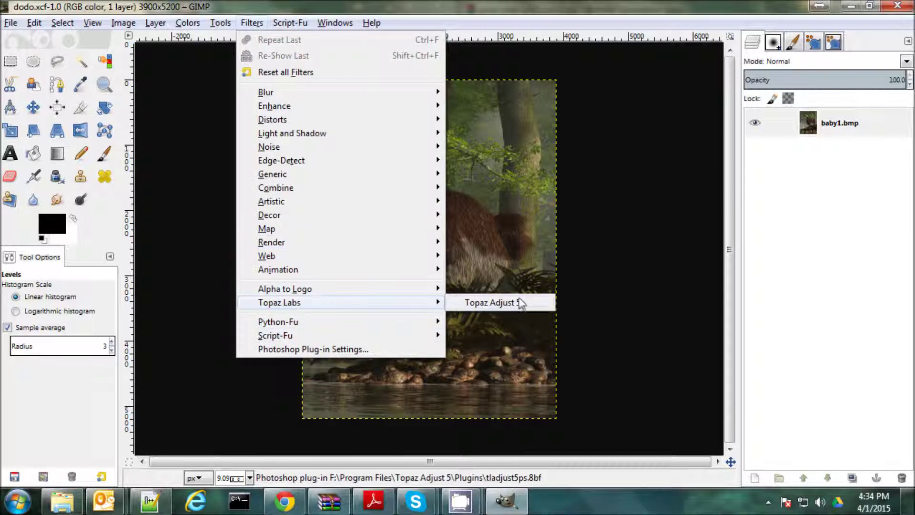
pyautogui.click(520, 302)
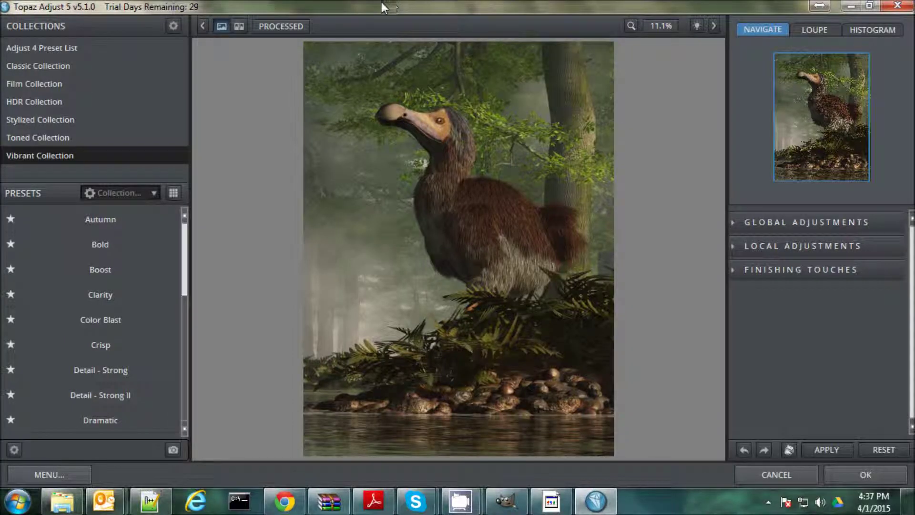
pyautogui.click(49, 162)
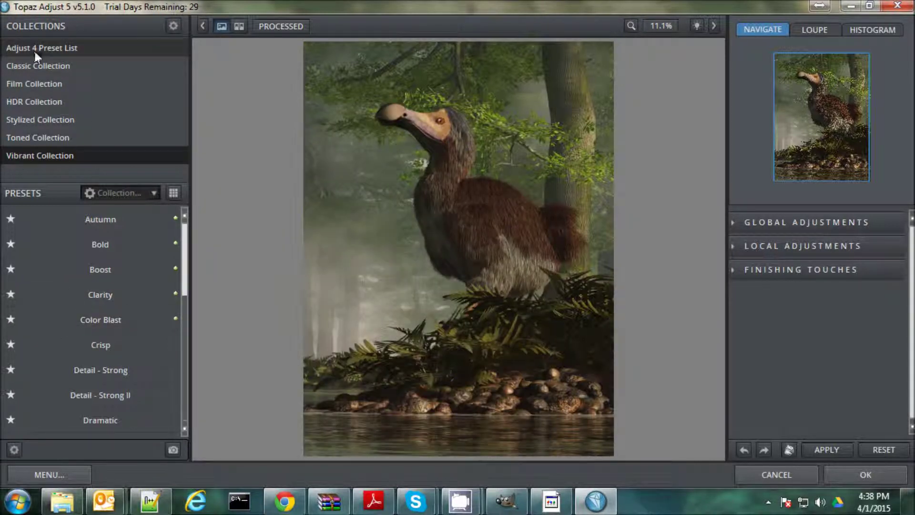
# Step: Browse the Film, Stylized and Vibrant Collections, then apply the Detail - Strong preset
pyautogui.click(32, 82)
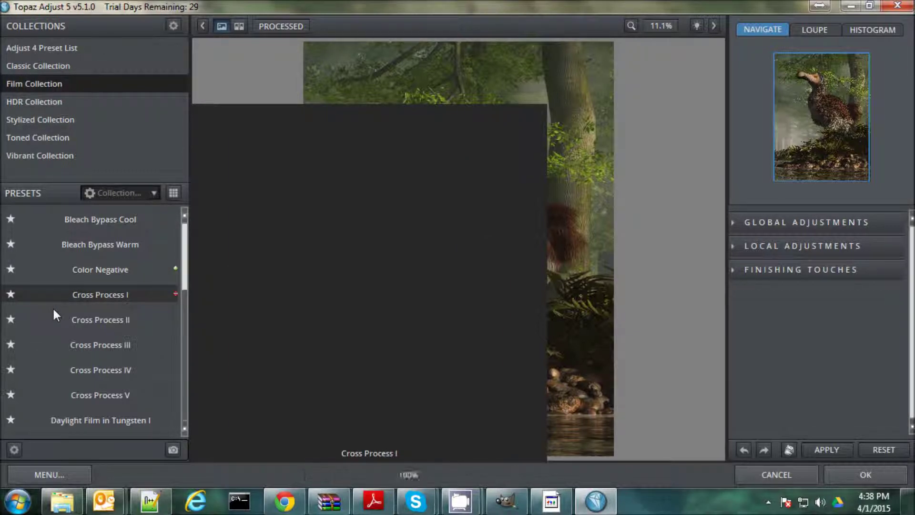
pyautogui.click(44, 121)
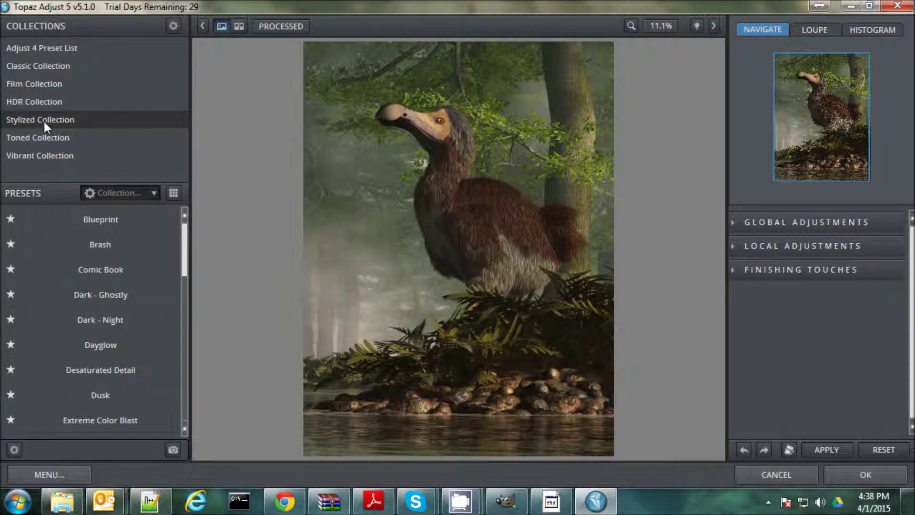
pyautogui.moveTo(39, 218)
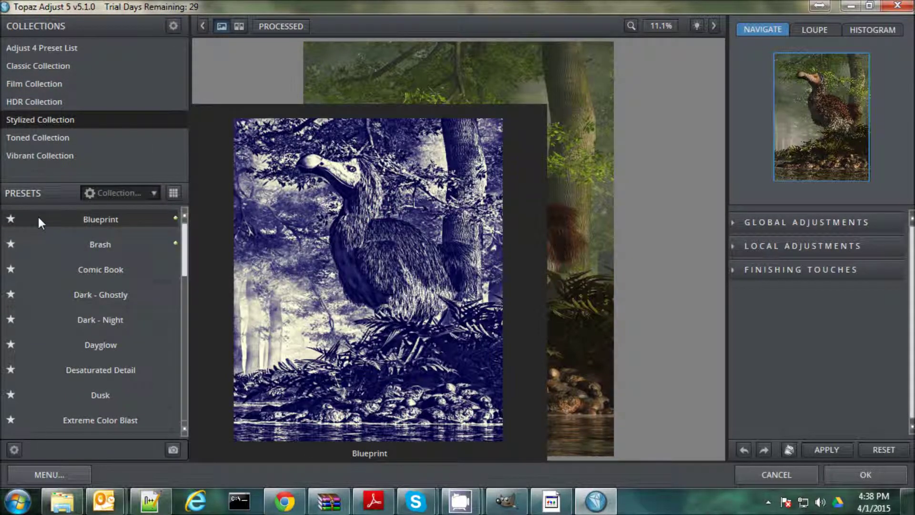
pyautogui.moveTo(42, 284)
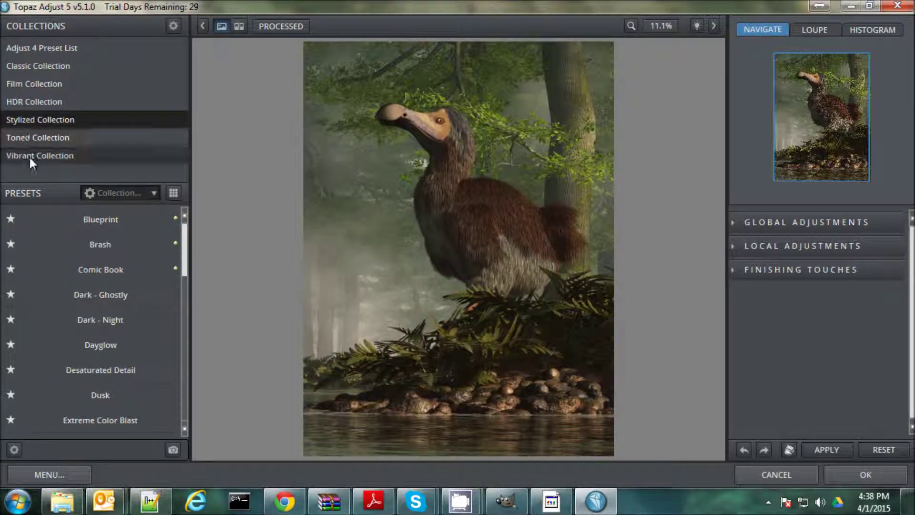
pyautogui.click(30, 156)
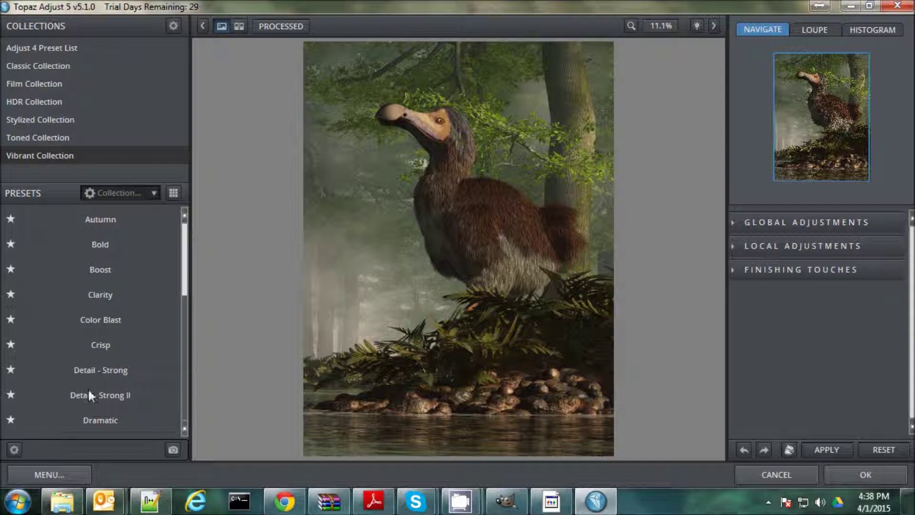
pyautogui.click(67, 368)
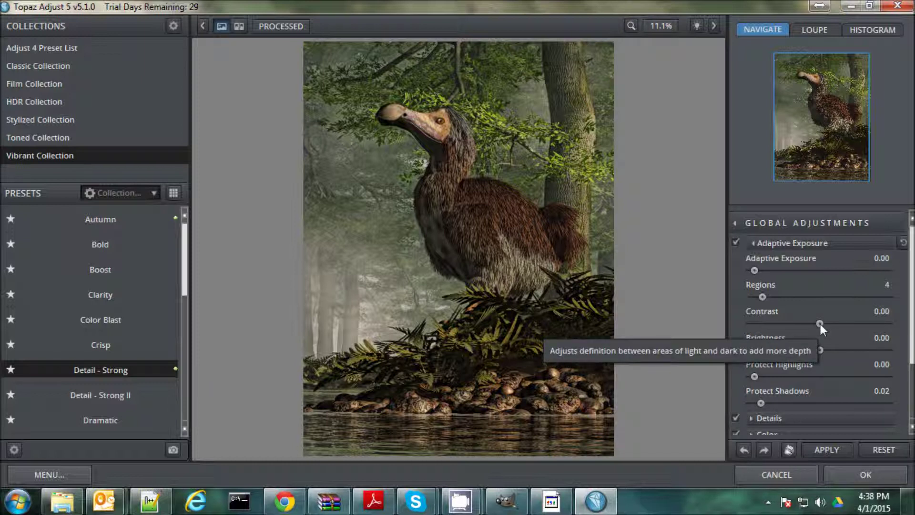
# Step: Raise contrast to 0.72 and boost the detail in Global Adjustments
pyautogui.moveTo(819, 322); pyautogui.dragTo(825, 350)
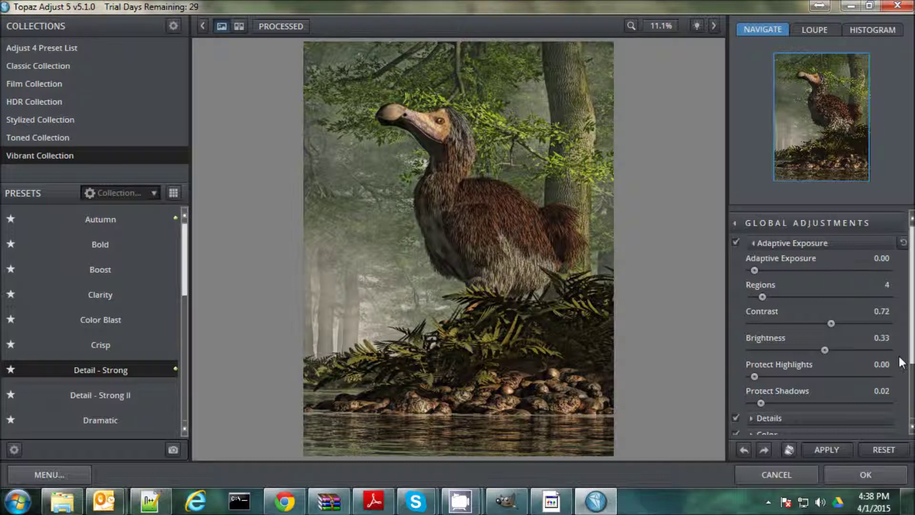
pyautogui.click(738, 418)
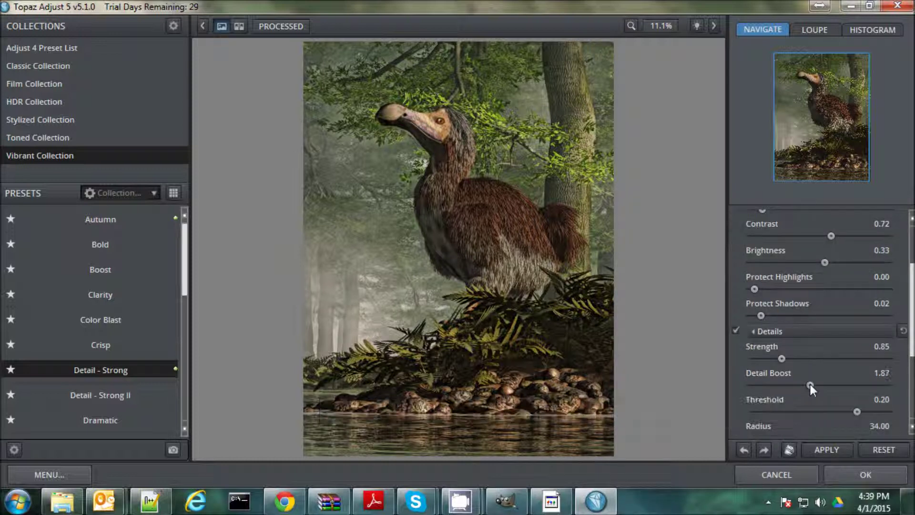
pyautogui.moveTo(810, 384); pyautogui.dragTo(801, 385)
pyautogui.click(779, 331)
# Step: Set Adaptive Saturation to 0.09 and Saturation to 1.22
pyautogui.click(777, 347)
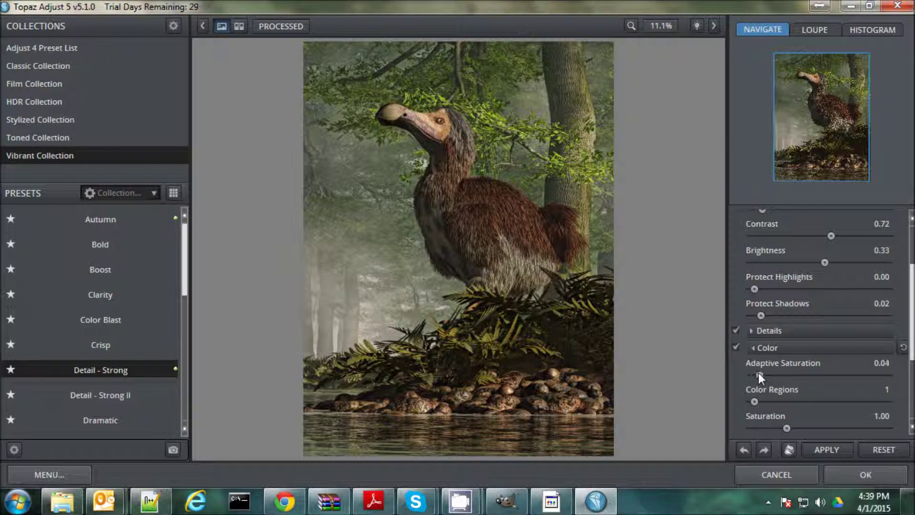
pyautogui.moveTo(760, 375)
pyautogui.mouseDown()
pyautogui.moveTo(813, 375)
pyautogui.moveTo(764, 376)
pyautogui.mouseUp()
pyautogui.moveTo(786, 428); pyautogui.dragTo(793, 427)
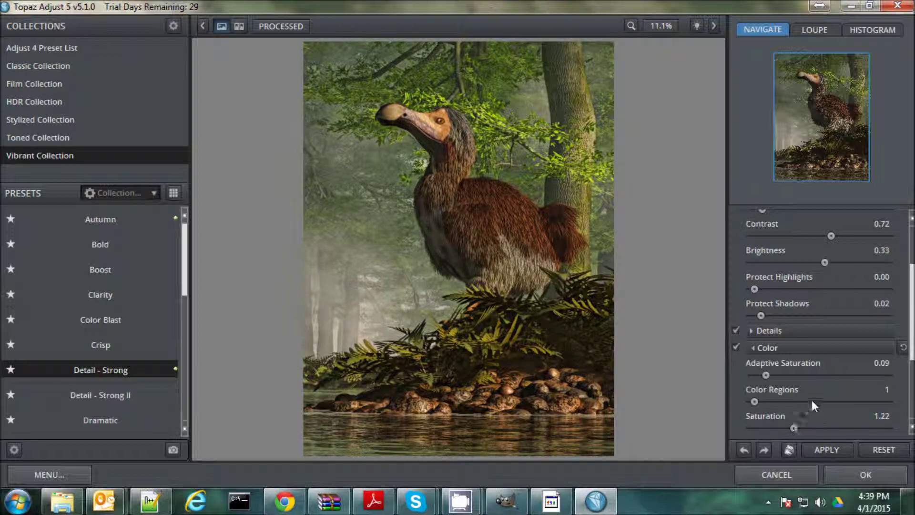
pyautogui.scroll(-4, 824, 403)
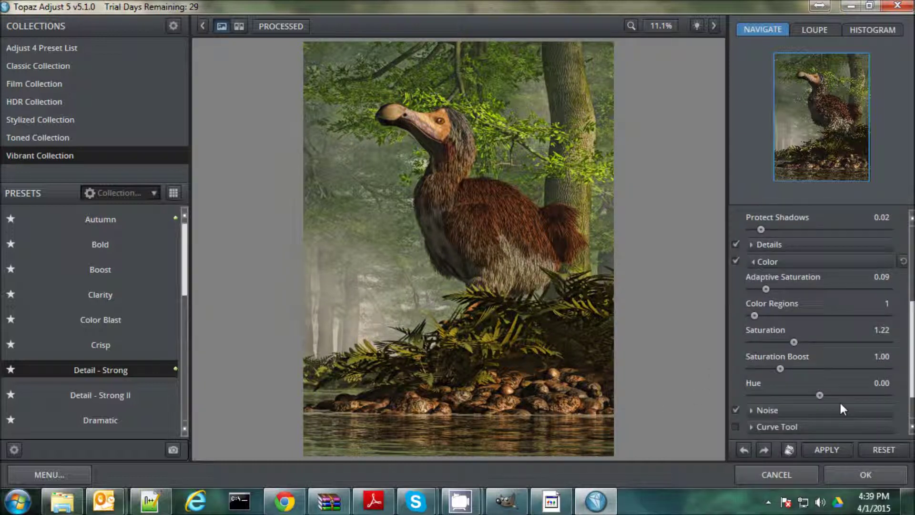
# Step: Apply the Topaz Adjust 5 adjustments and return the brightened dodo painting to GIMP
pyautogui.scroll(-2, 839, 400)
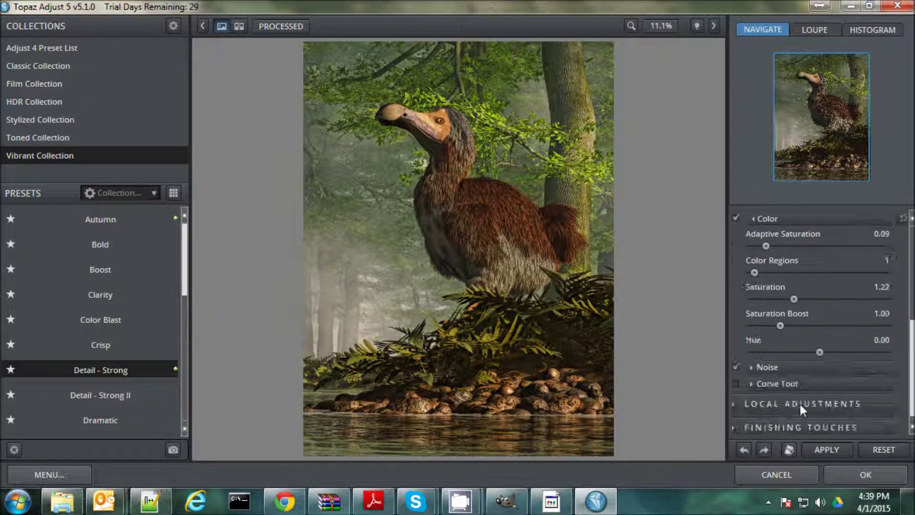
pyautogui.click(814, 447)
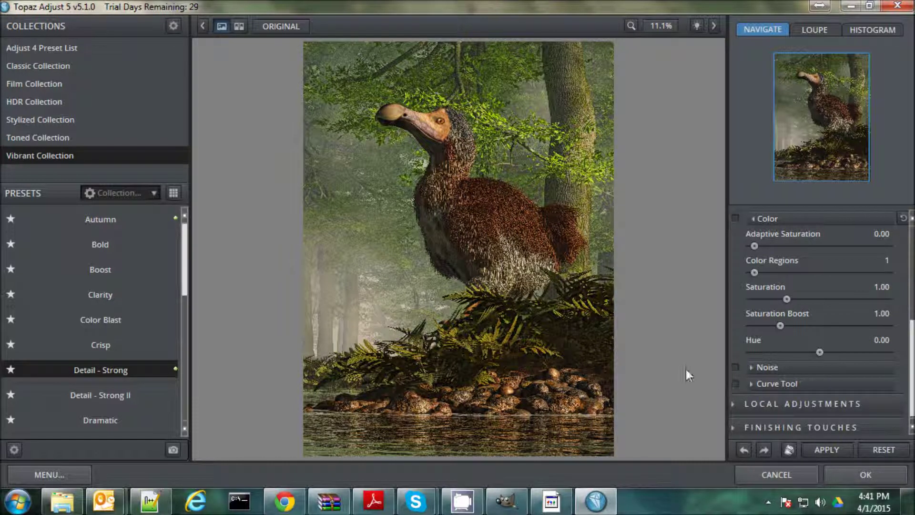
pyautogui.click(851, 471)
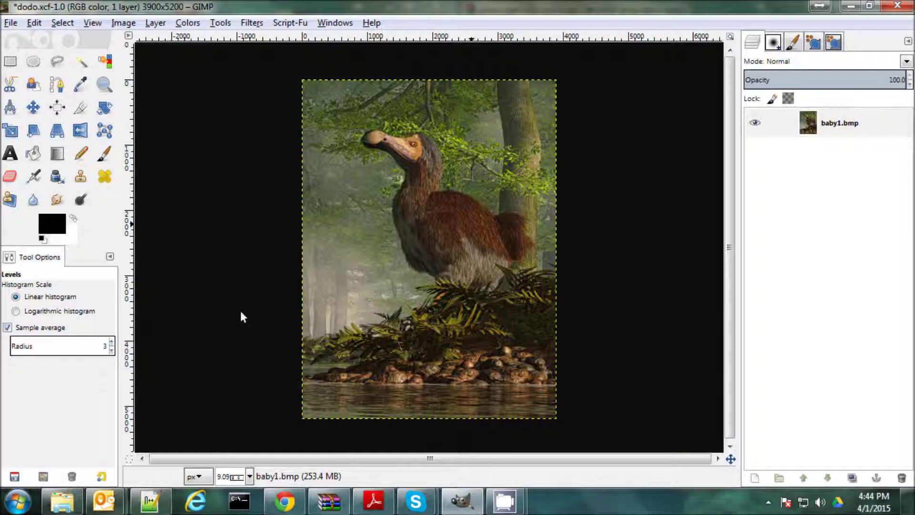
# Step: Reopen the original dodo.xcf from Open Recent and copy the whole image
pyautogui.click(11, 24)
pyautogui.moveTo(54, 123)
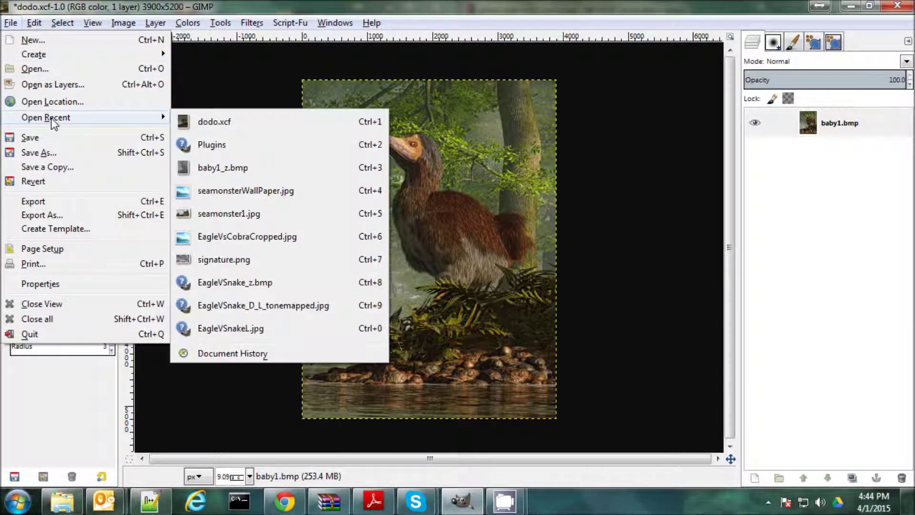
pyautogui.click(234, 125)
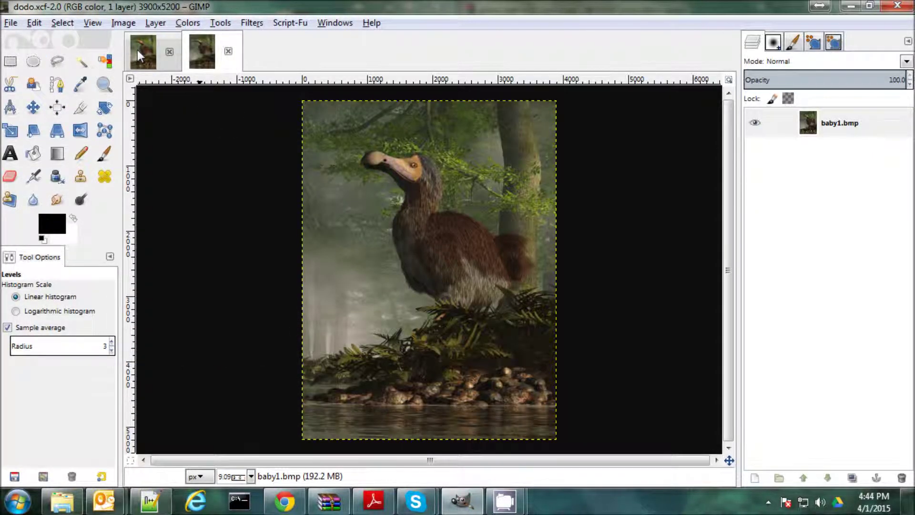
pyautogui.click(62, 25)
pyautogui.click(73, 41)
pyautogui.click(34, 22)
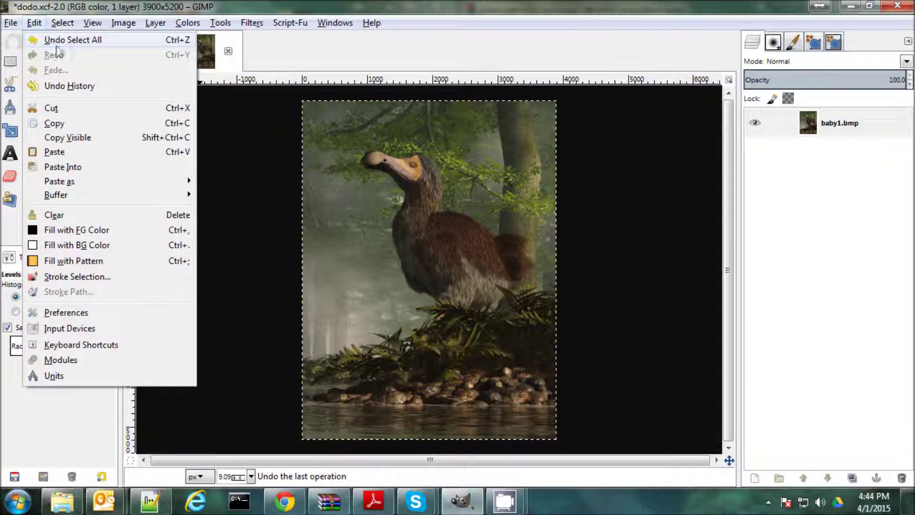
pyautogui.click(59, 122)
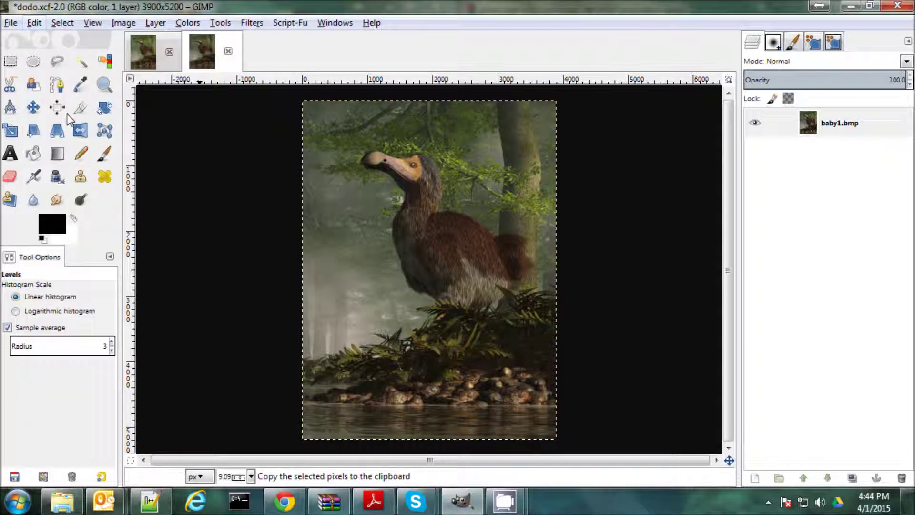
# Step: Paste the original onto the enhanced image and hide the pasted layer for comparison
pyautogui.click(144, 51)
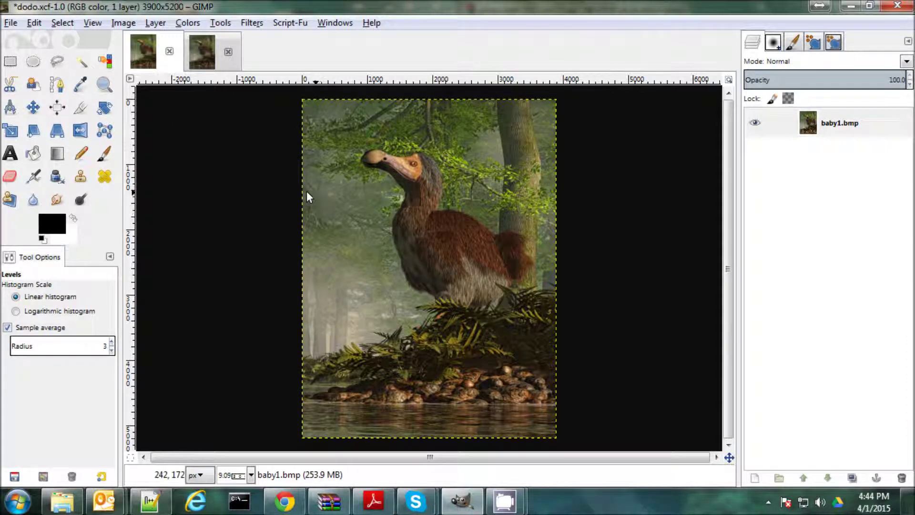
pyautogui.click(34, 23)
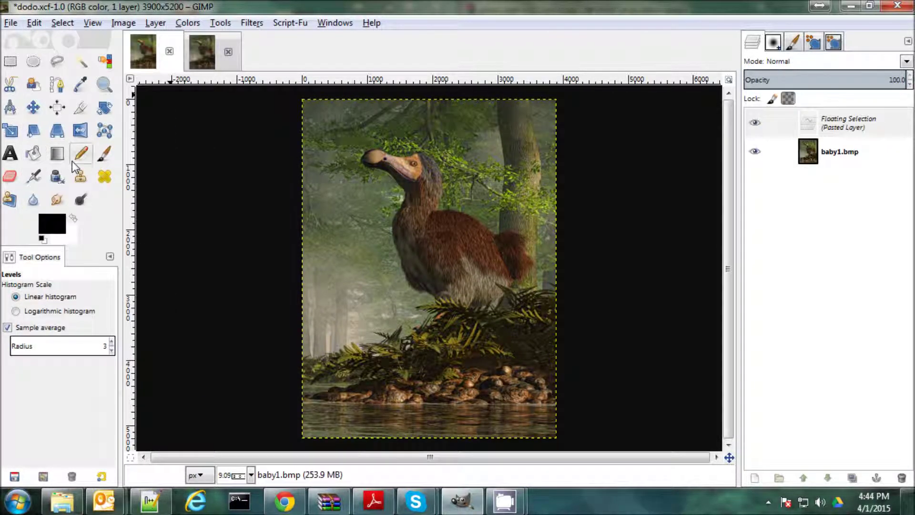
pyautogui.click(754, 124)
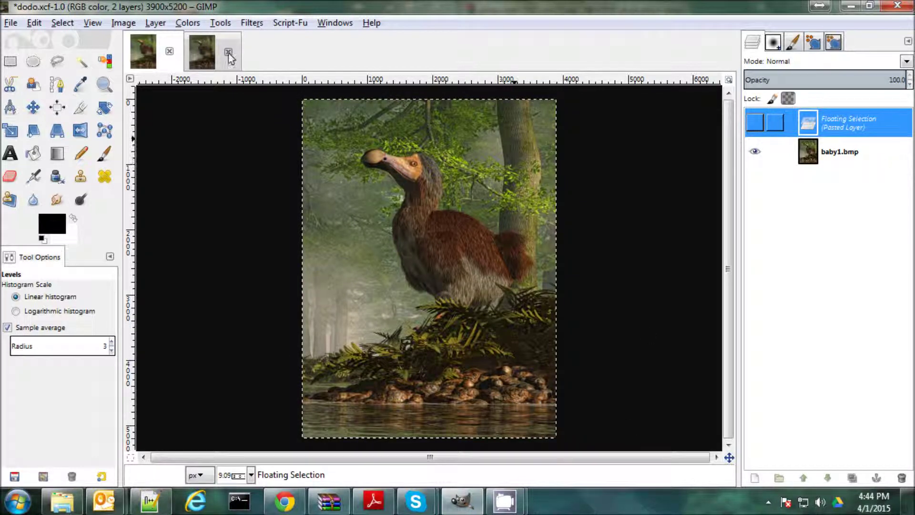
# Step: Delete the pasted floating layer, then trial a Levels white input of 248 and cancel it
pyautogui.hotkey('ctrl', 'h')
pyautogui.click(186, 23)
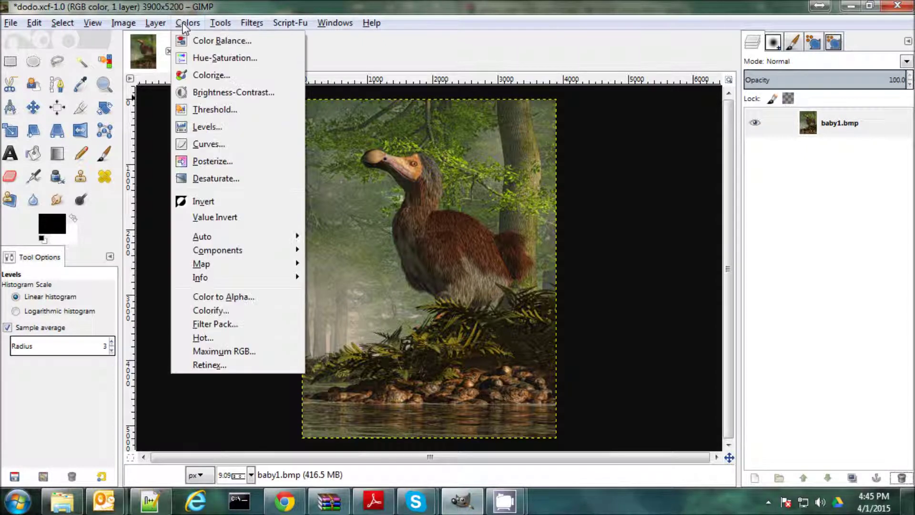
pyautogui.click(198, 126)
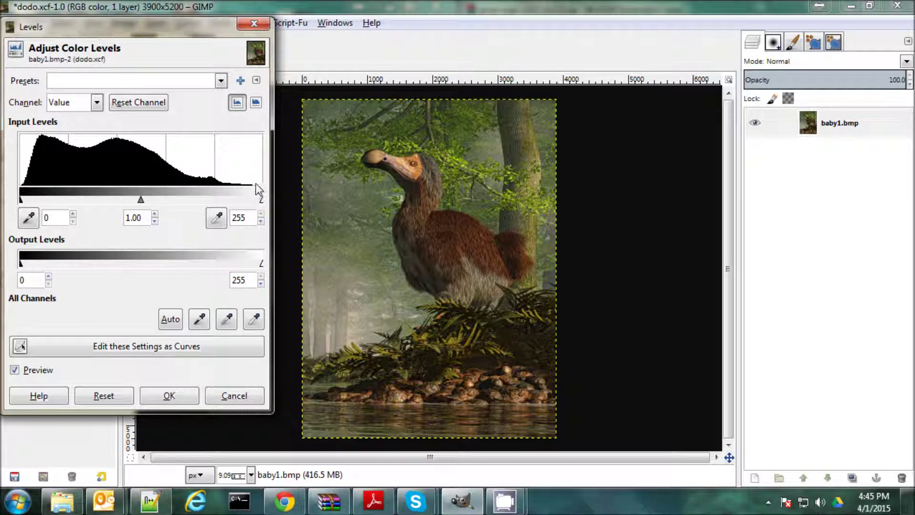
pyautogui.moveTo(261, 199); pyautogui.dragTo(255, 199)
pyautogui.click(235, 396)
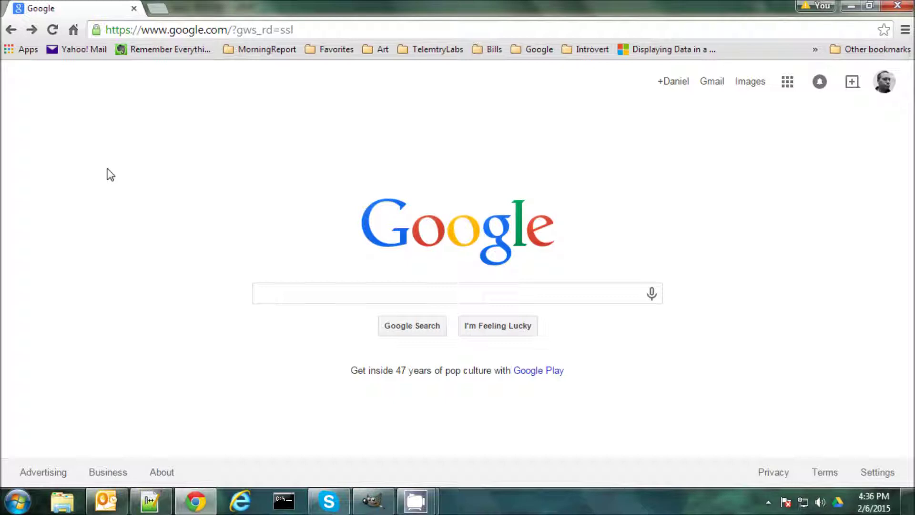
pyautogui.tripleClick(153, 28)
pyautogui.write('www.')
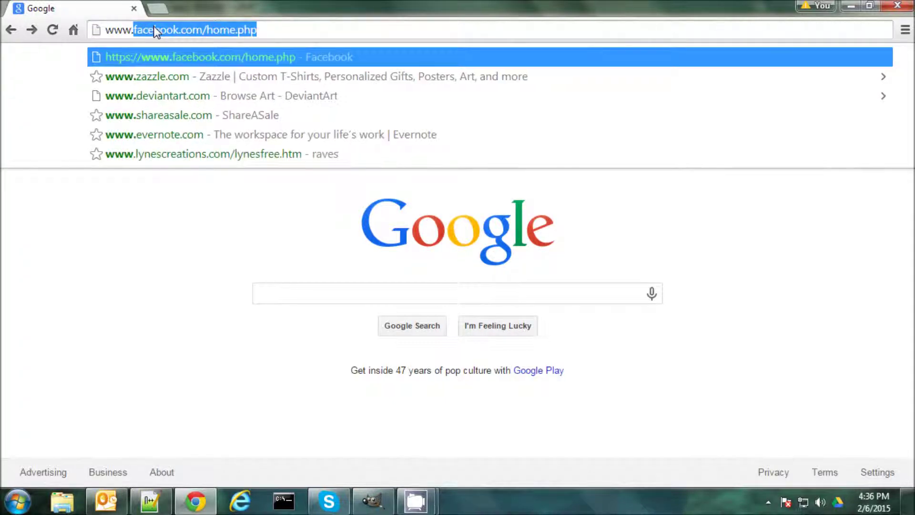
pyautogui.write('Introvert')
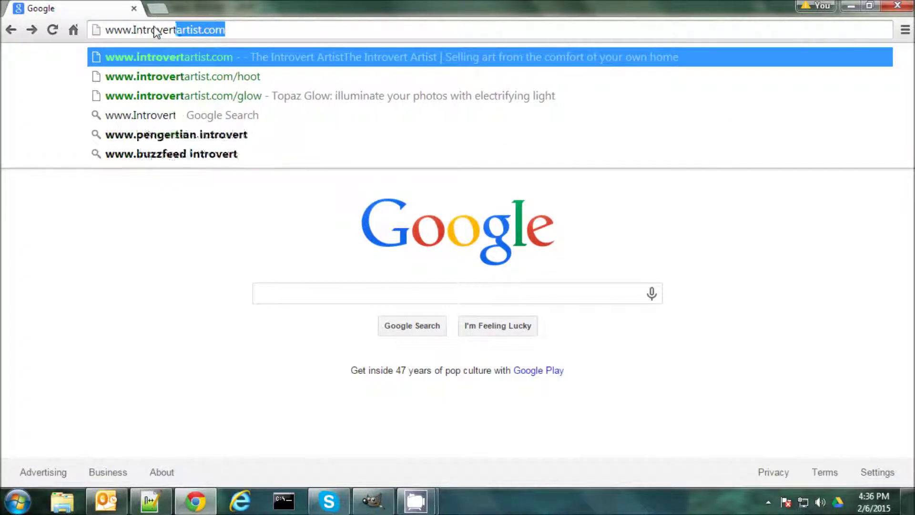
pyautogui.write('Artist.com')
pyautogui.press('Return')
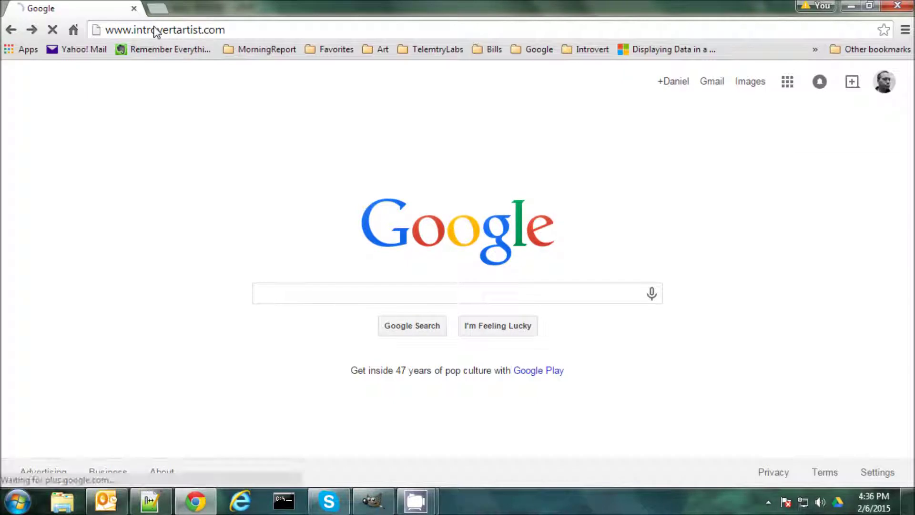
pyautogui.scroll(-3, 230, 327)
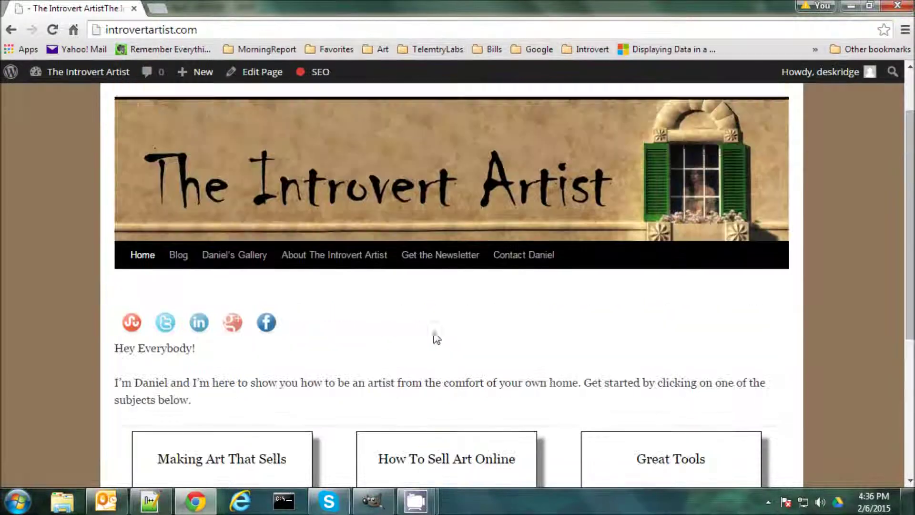
pyautogui.scroll(1, 438, 339)
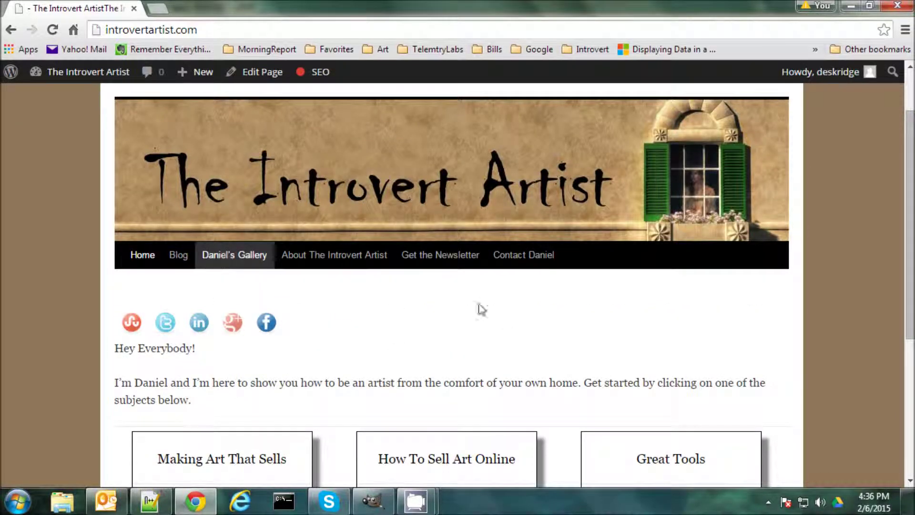
pyautogui.click(427, 265)
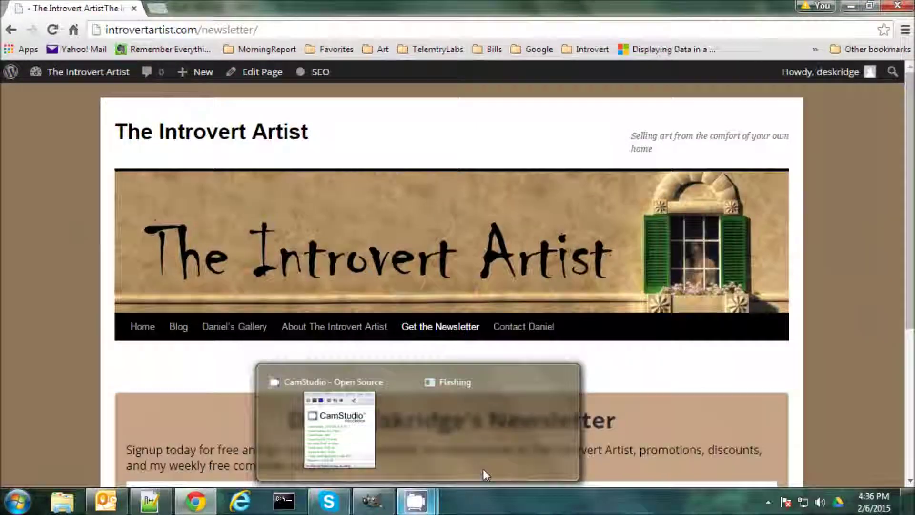